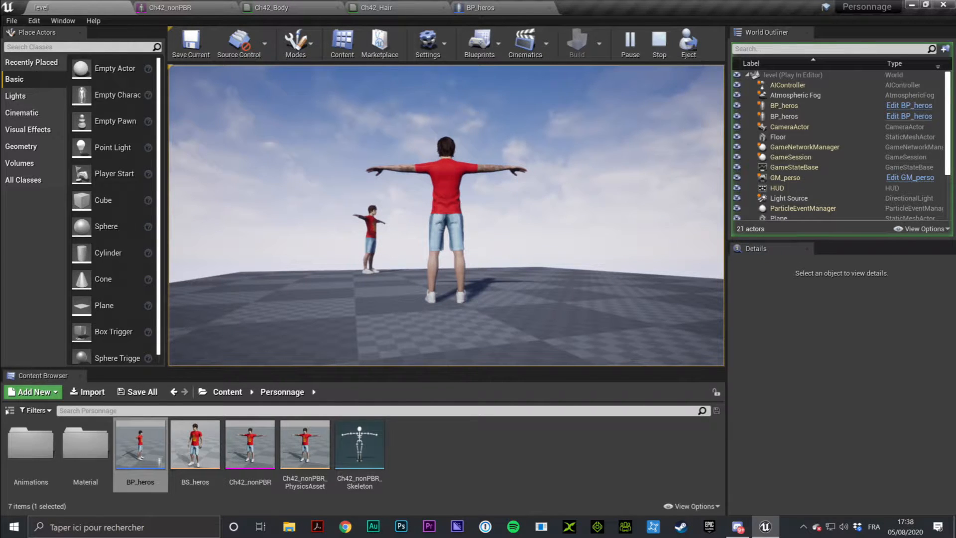
Stop the play session and create an Anim Blueprint from the Ch42_nonPBR skeletal mesh, naming it AnimBP_heros.
key("Escape")
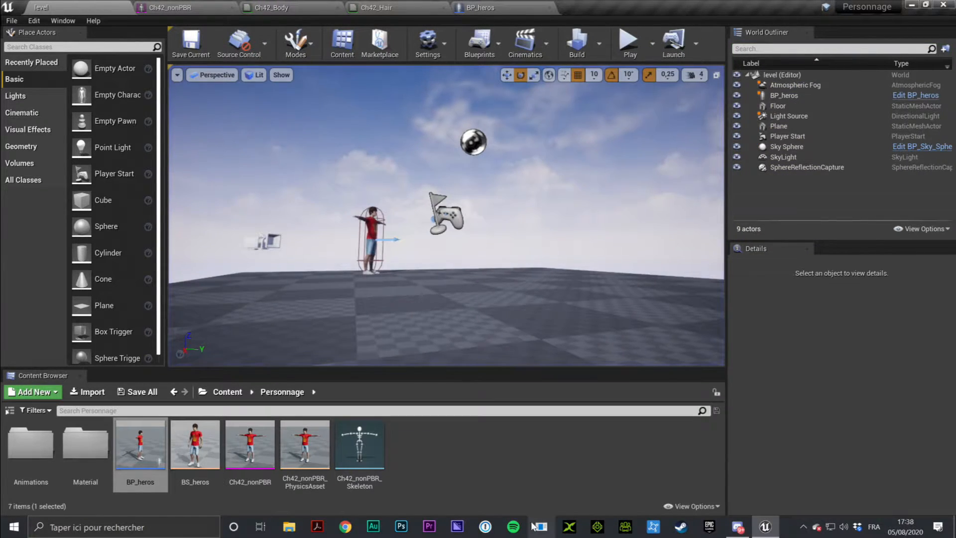
left_click(490, 493)
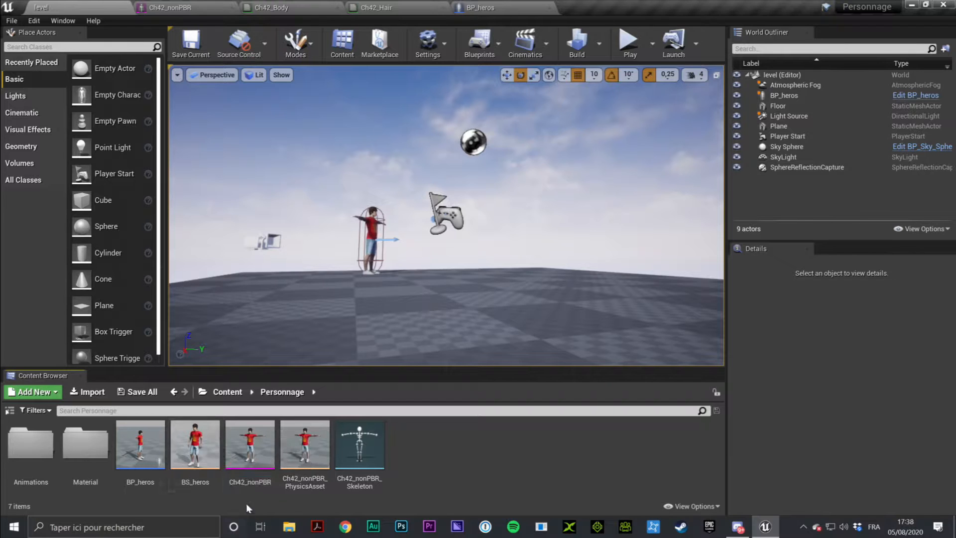
left_click(251, 447)
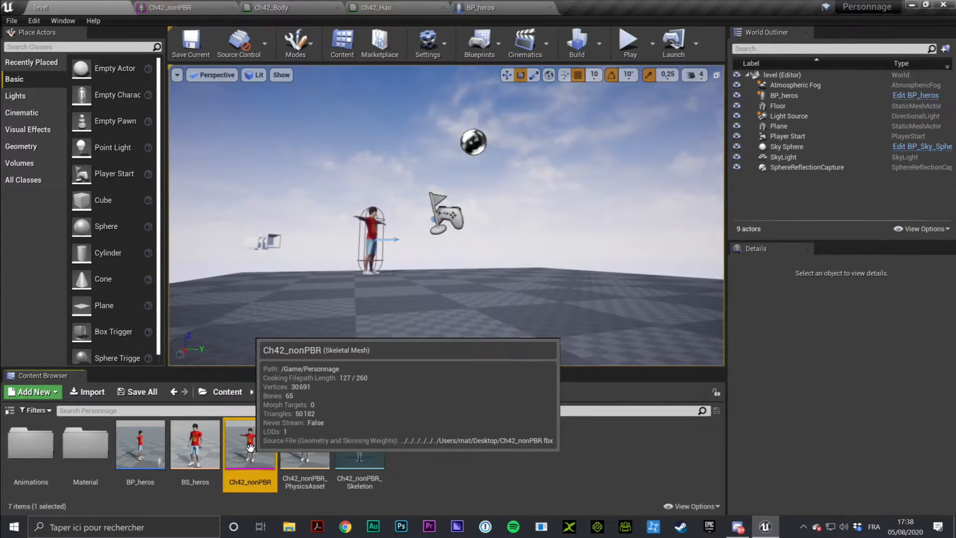
right_click(250, 447)
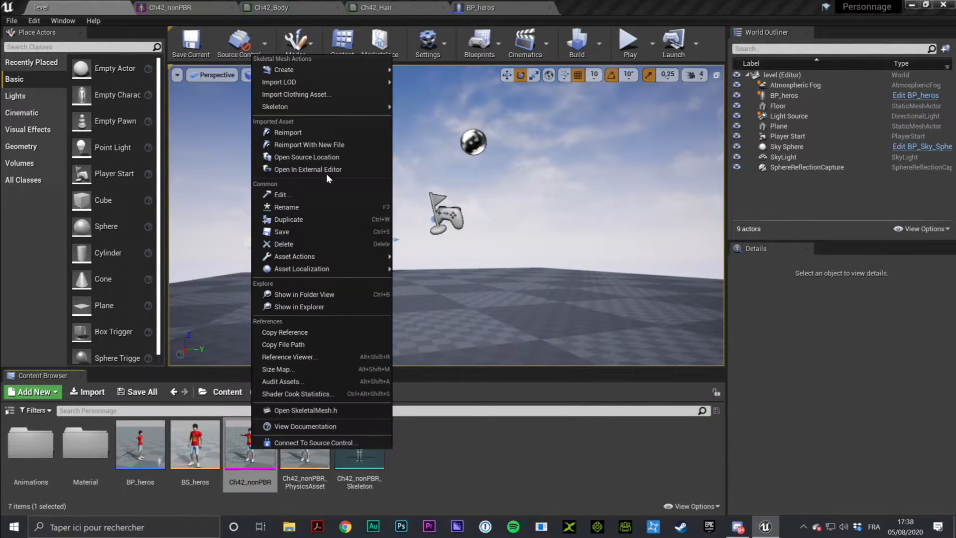
mouse_move(319, 70)
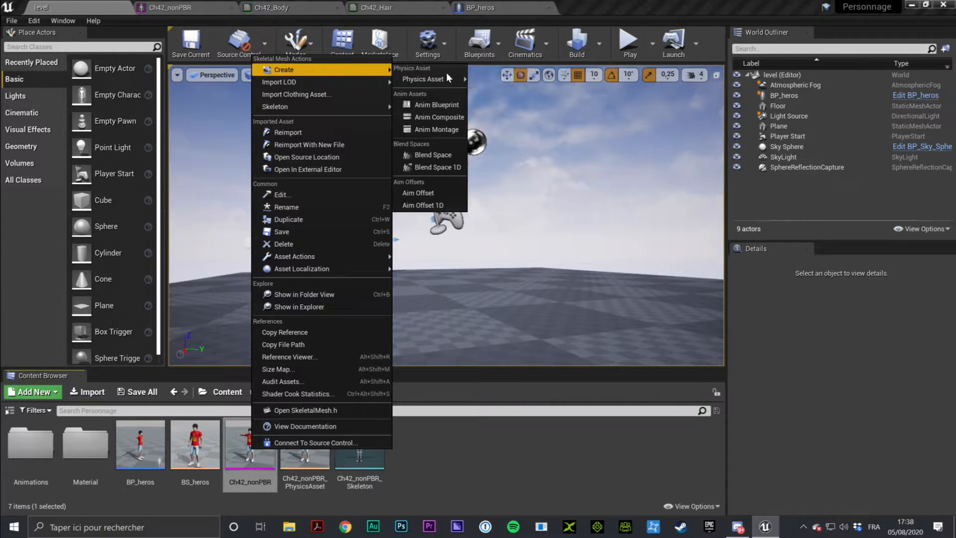
left_click(437, 104)
type("AnimBP")
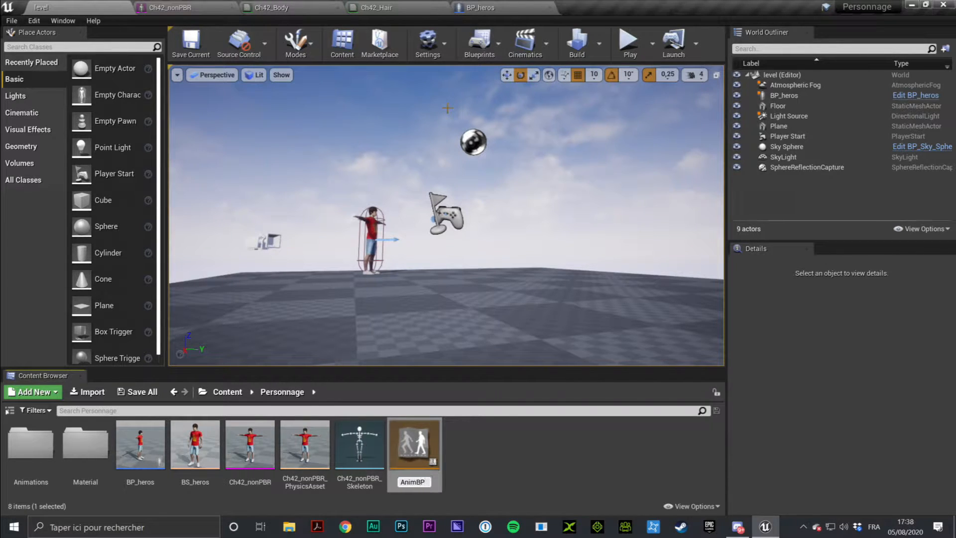
type("_heros")
key("Return")
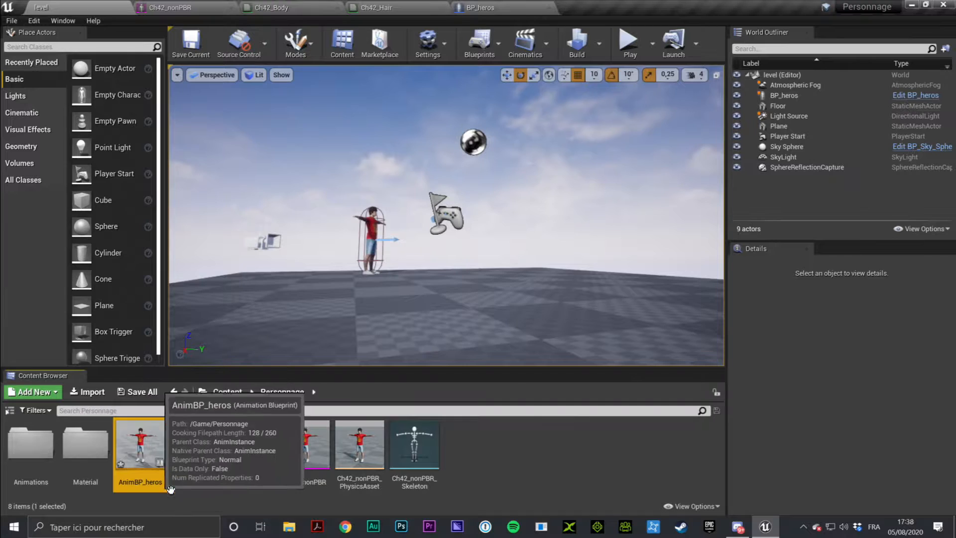
Open the AnimBP_heros animation blueprint and widen its Details area and property name column.
left_click(194, 499)
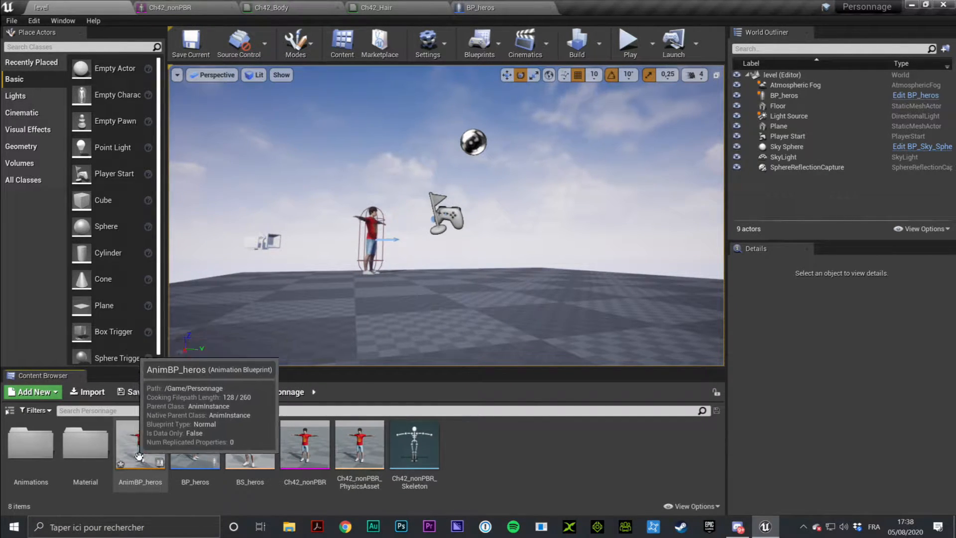
left_click(307, 431)
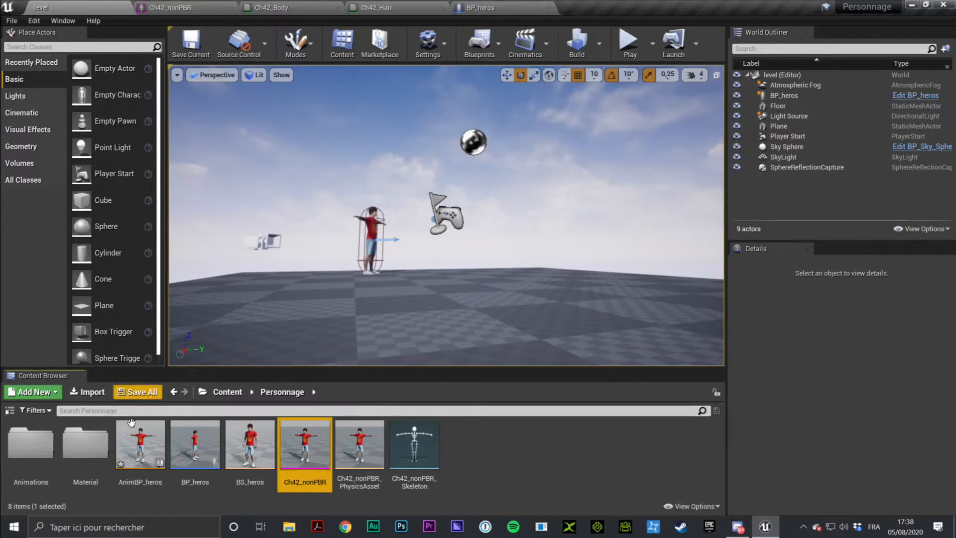
double_click(144, 450)
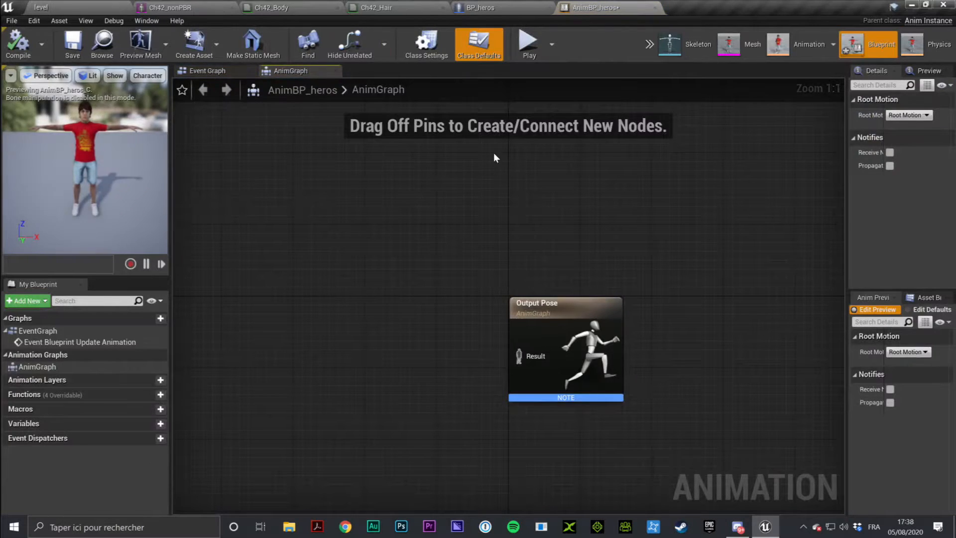
right_click_drag(351, 301, 363, 245)
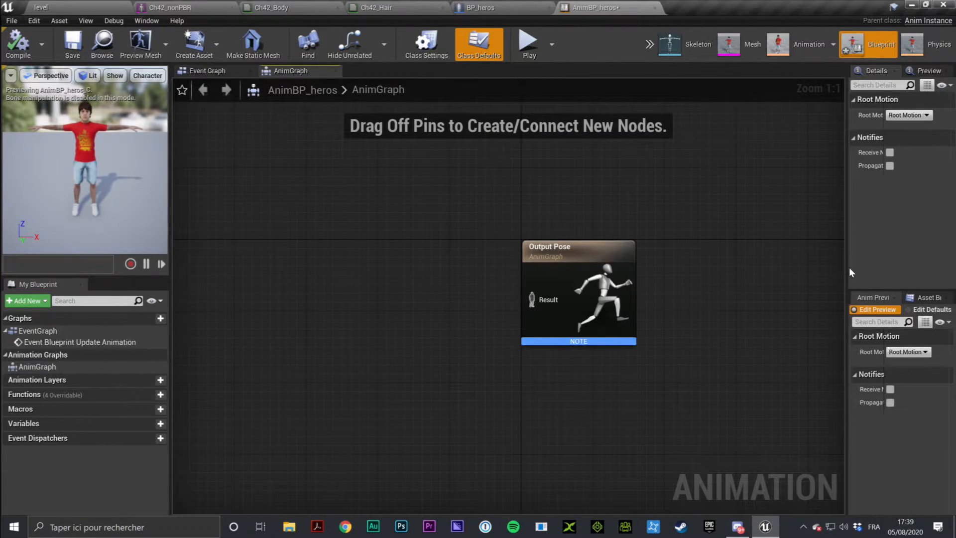
left_click_drag(848, 267, 809, 267)
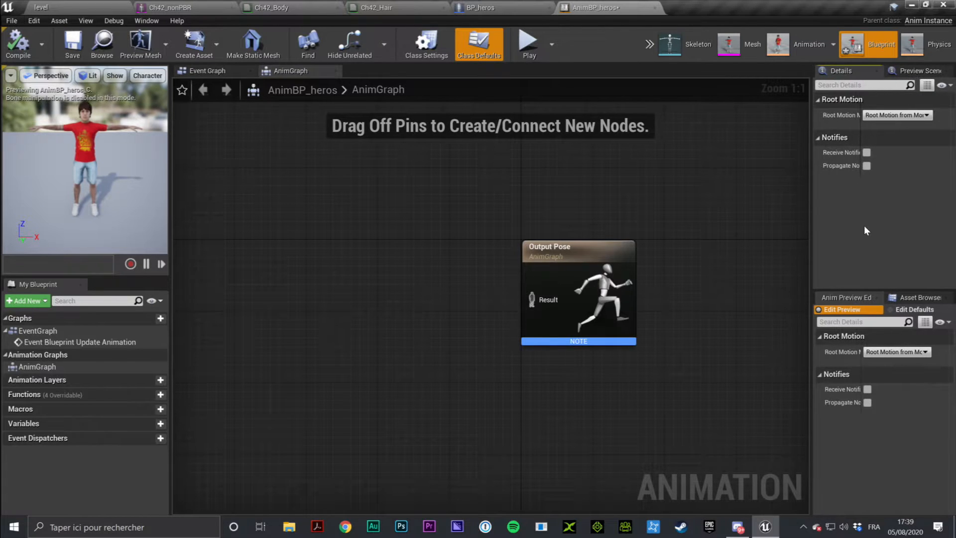
left_click_drag(859, 174, 890, 175)
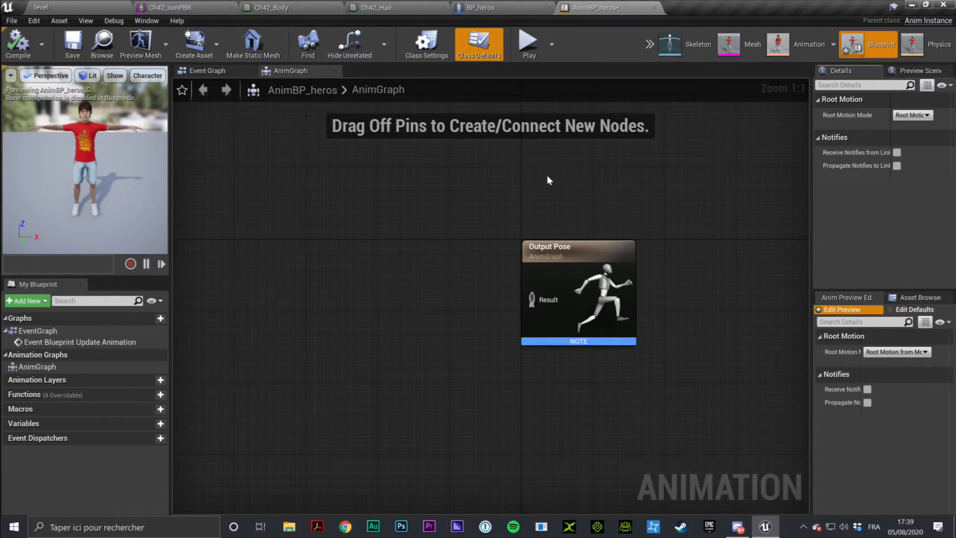
Look at the blueprint's Event Graph, and return to the AnimGraph.
right_click_drag(597, 192, 518, 171)
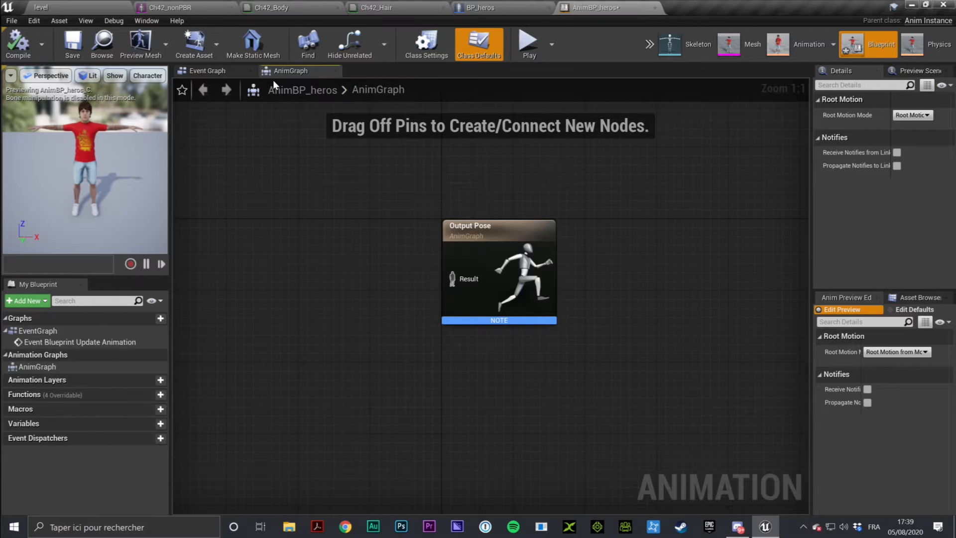
left_click(214, 70)
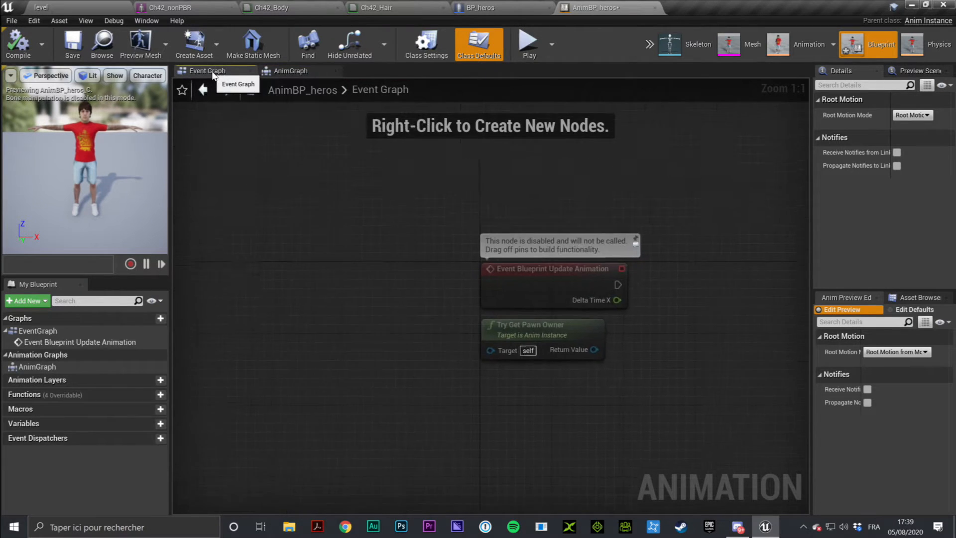
left_click(282, 73)
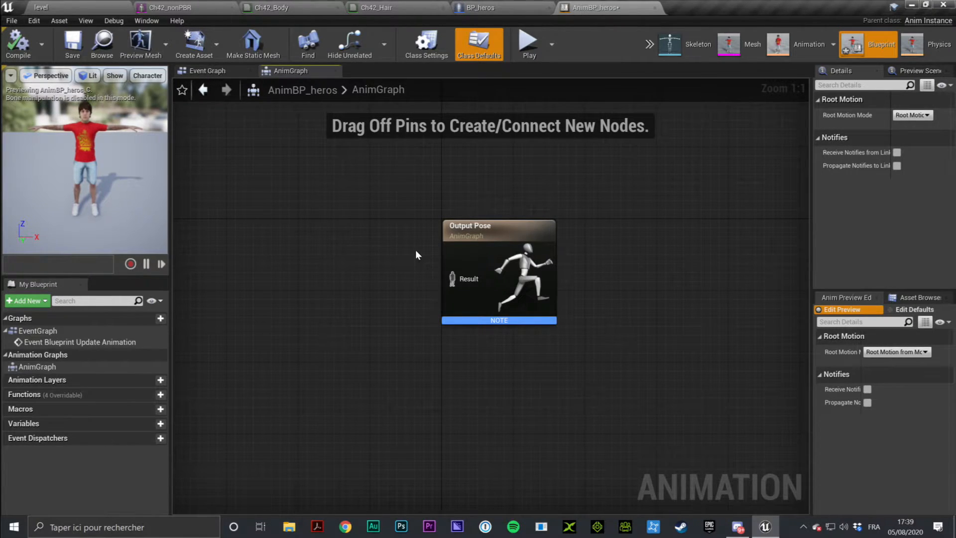
Move the Output Pose node to the right in the AnimGraph to free space before its Result input.
left_click_drag(390, 182, 592, 358)
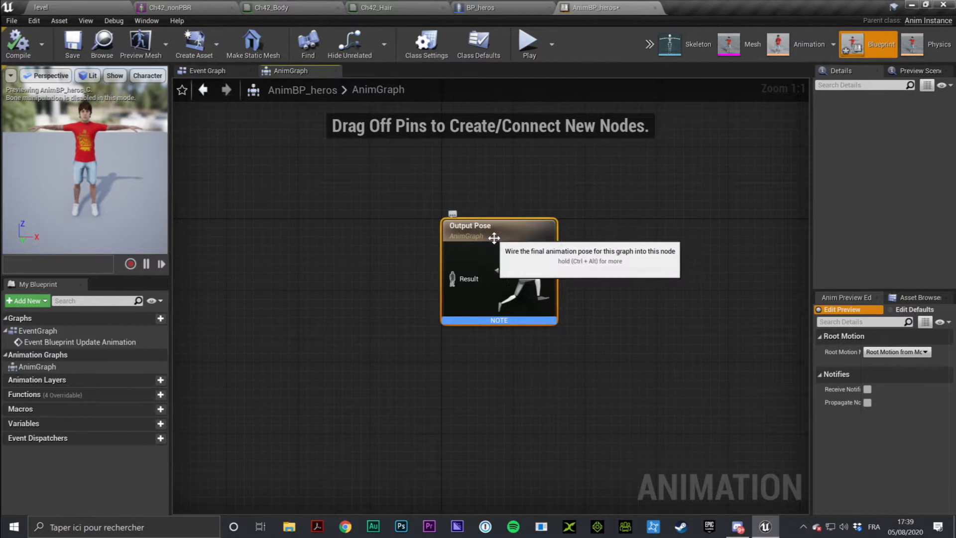
left_click_drag(483, 238, 573, 229)
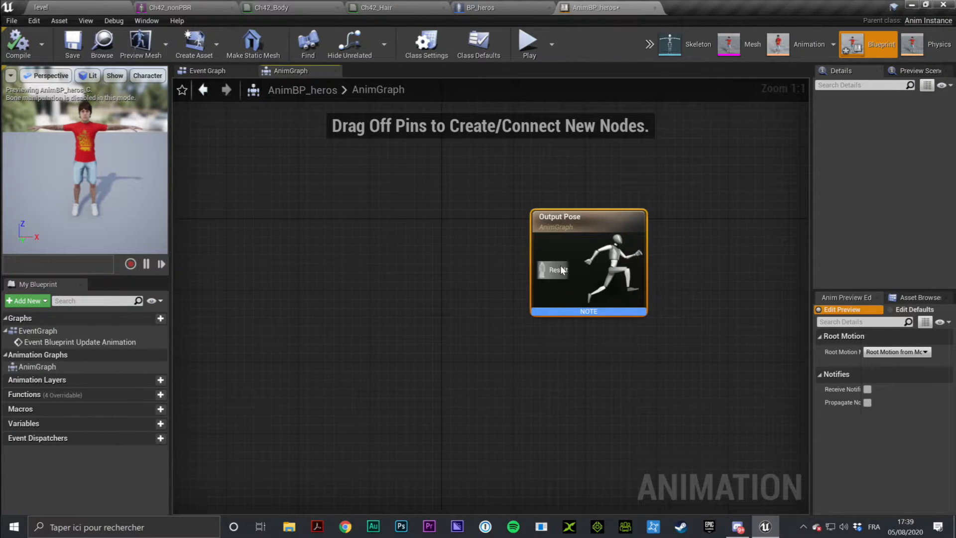
left_click_drag(588, 225, 591, 250)
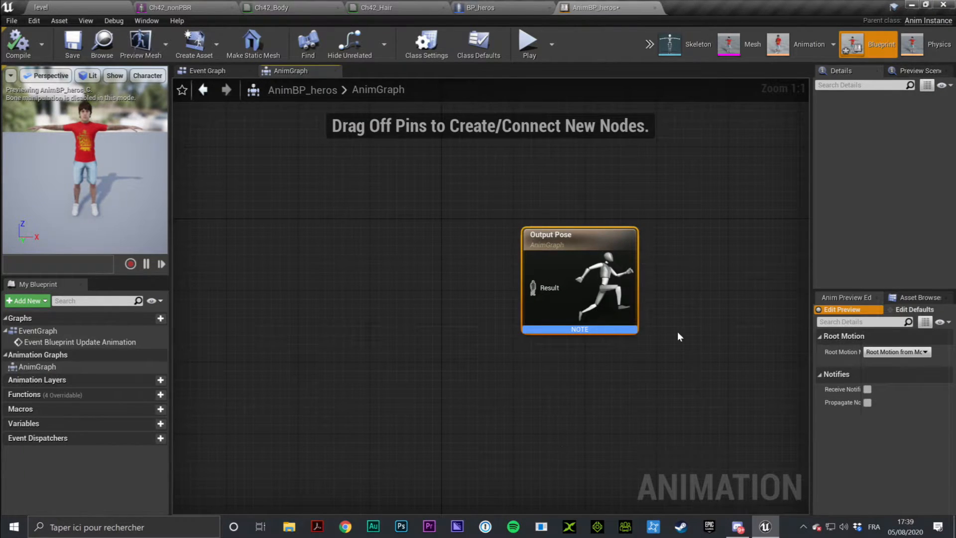
left_click_drag(591, 241, 609, 232)
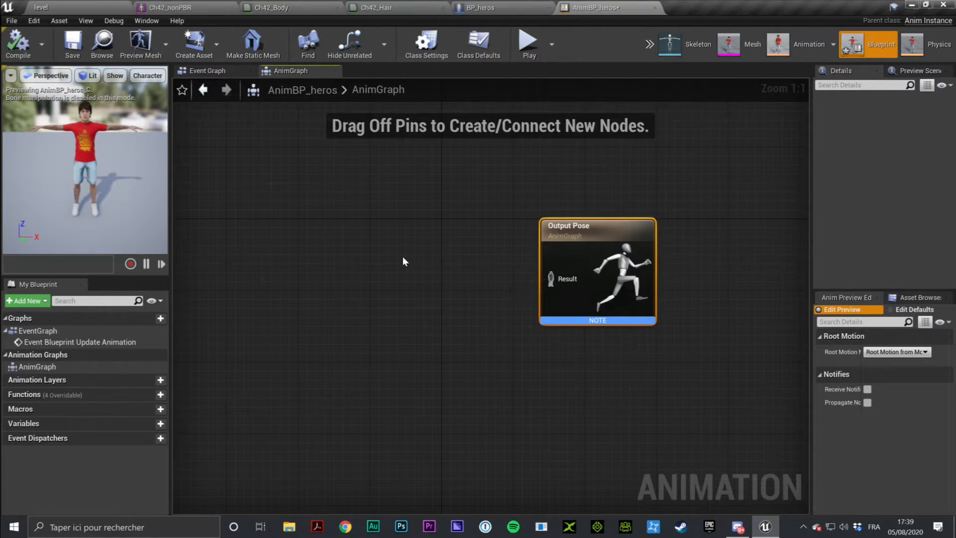
Add a new state machine connected to the Output Pose's Result input and place it just before that node.
left_click(337, 261)
right_click(336, 260)
left_click(393, 210)
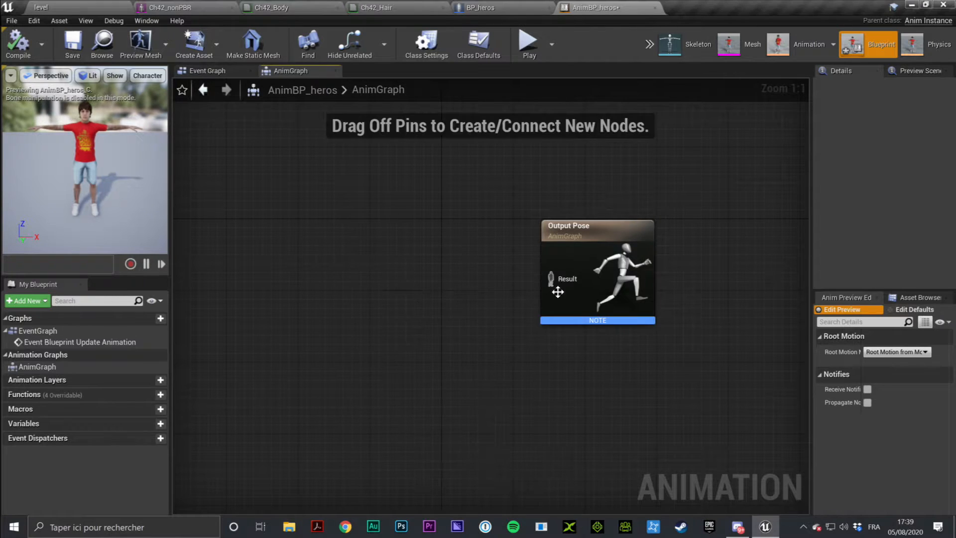
left_click_drag(556, 280, 463, 297)
left_click(395, 399)
left_click_drag(555, 279, 370, 318)
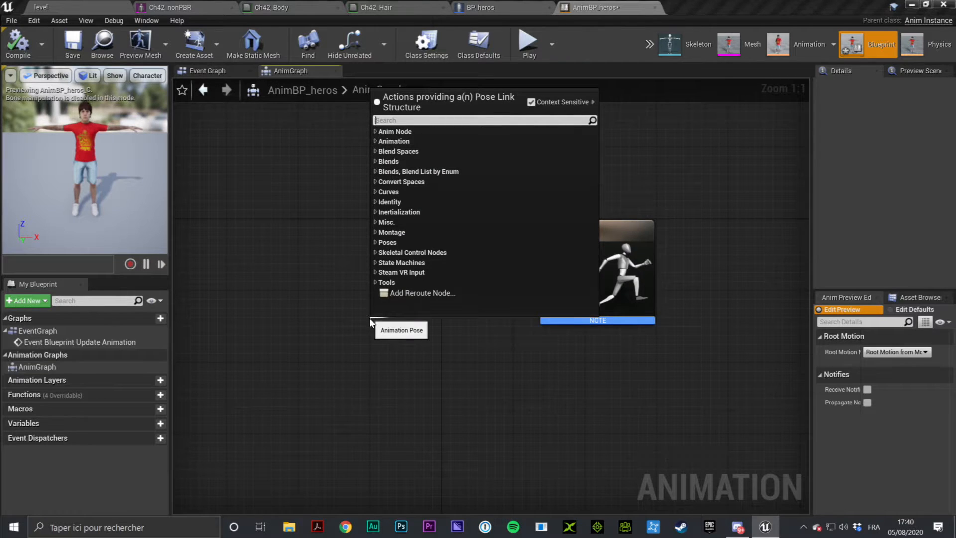
type("state")
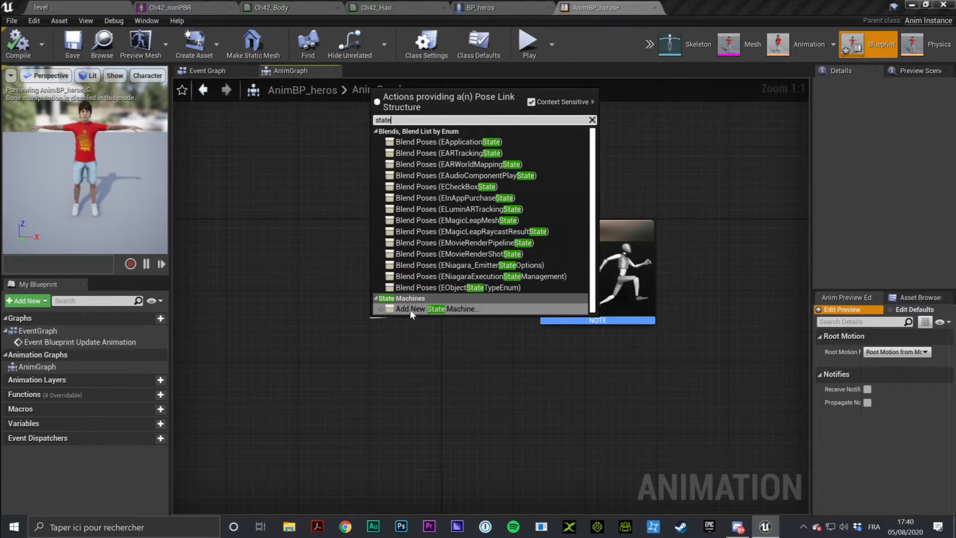
left_click(438, 309)
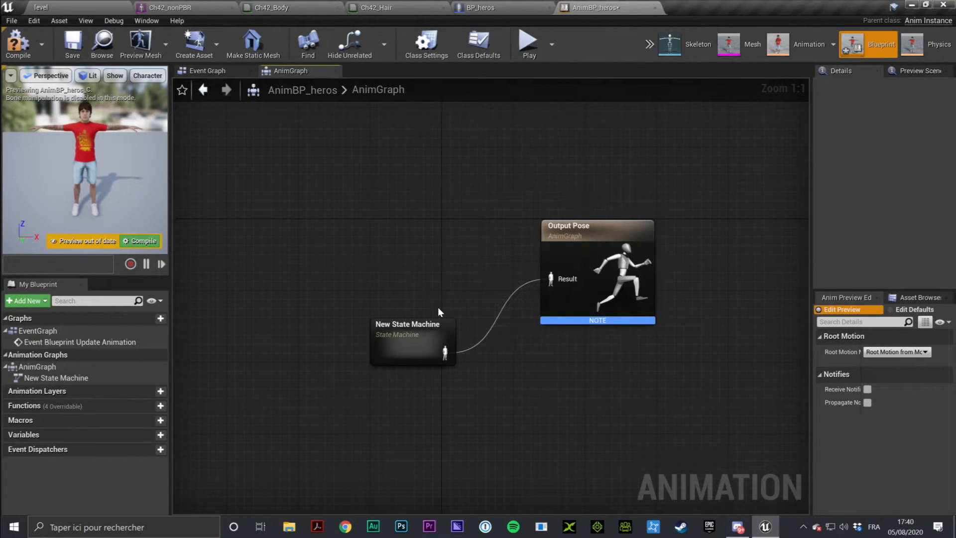
left_click_drag(401, 348, 431, 284)
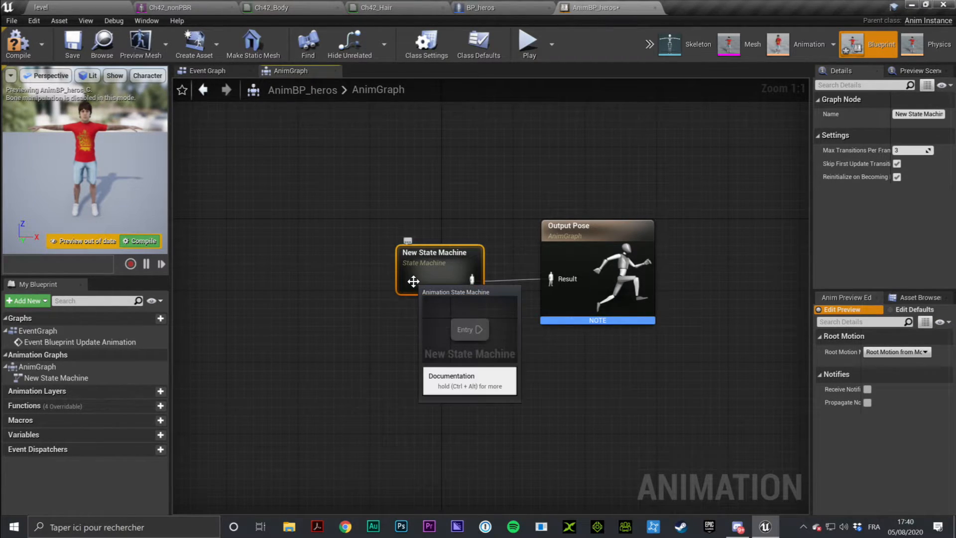
Rename the new state machine node as LogiqueAnimation.
key("F2")
left_click(422, 211)
left_click_drag(423, 211, 429, 355)
key("F2")
left_click(408, 189)
left_click(438, 269)
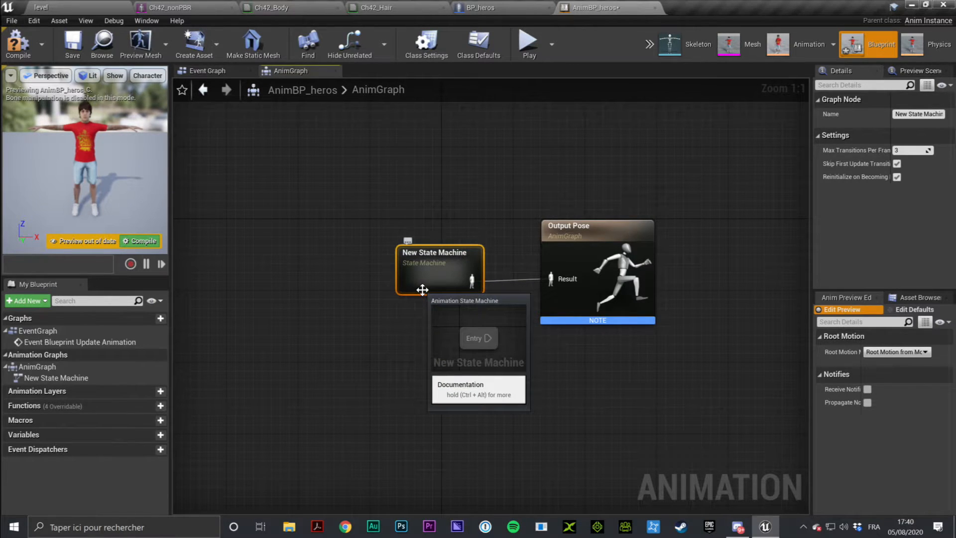
key("F2")
type("Log")
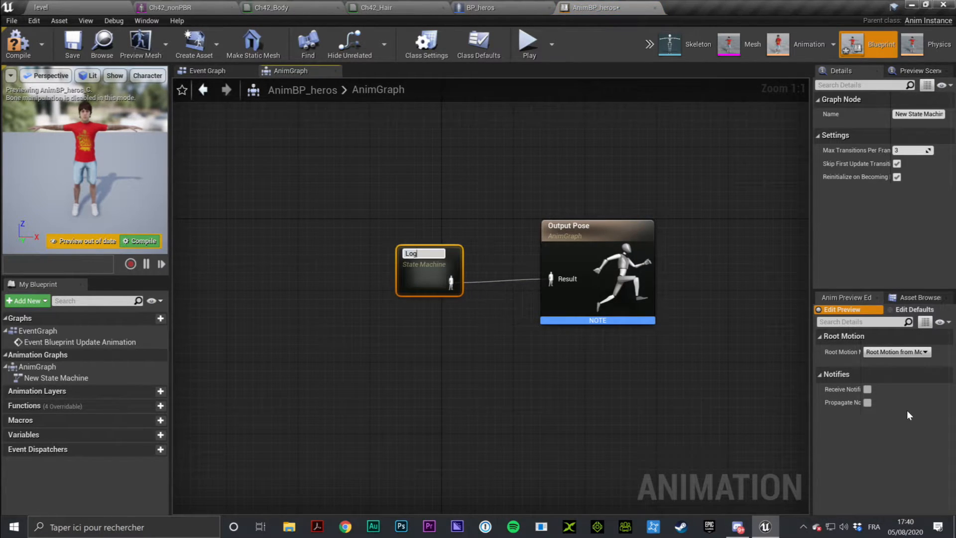
type("iqueAnimation")
key("Return")
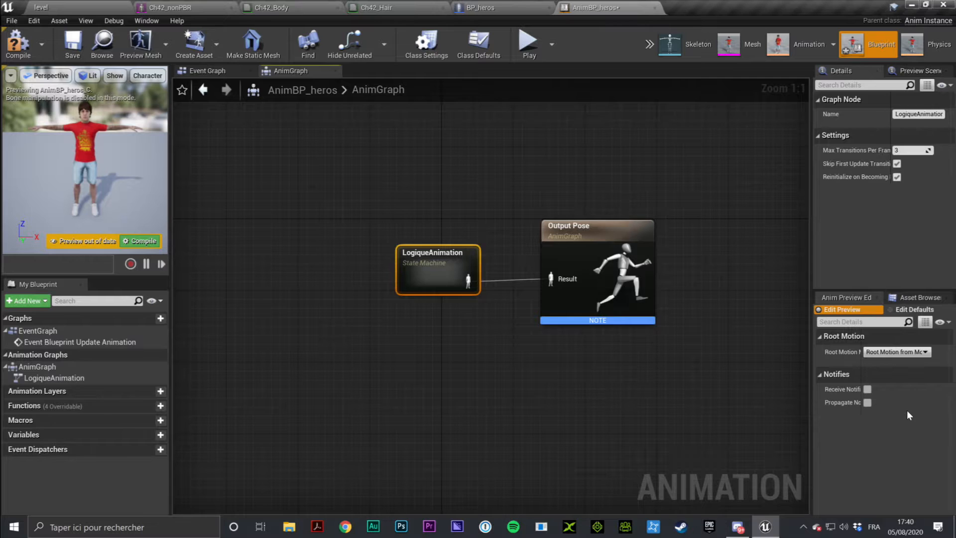
Compile the animation blueprint and adjust the position of the LogiqueAnimation node in front of Output Pose.
left_click_drag(431, 277, 413, 278)
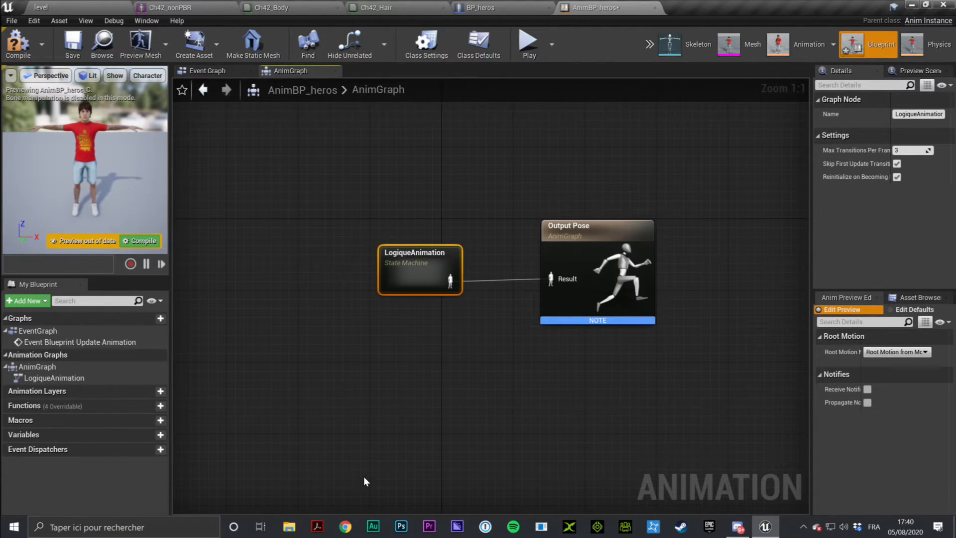
key("F7")
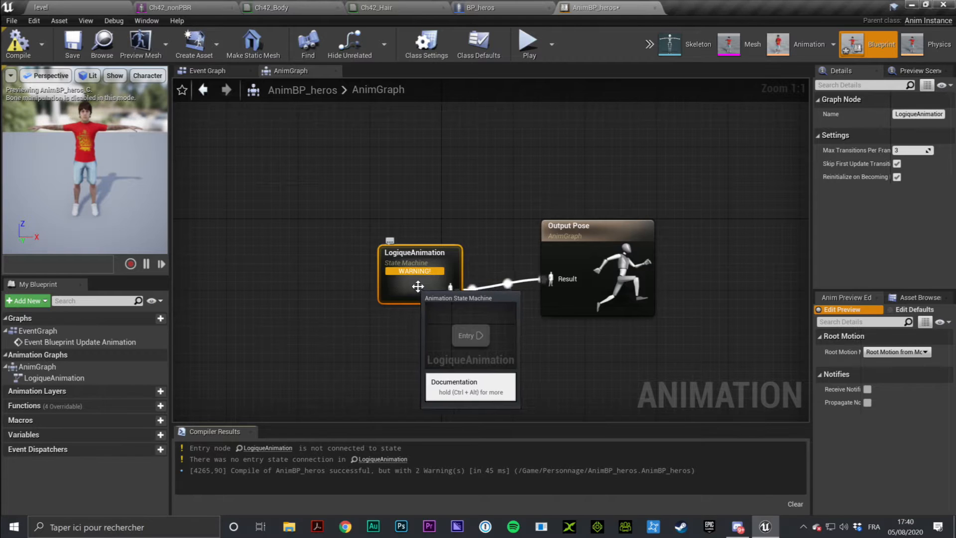
left_click_drag(416, 287, 444, 273)
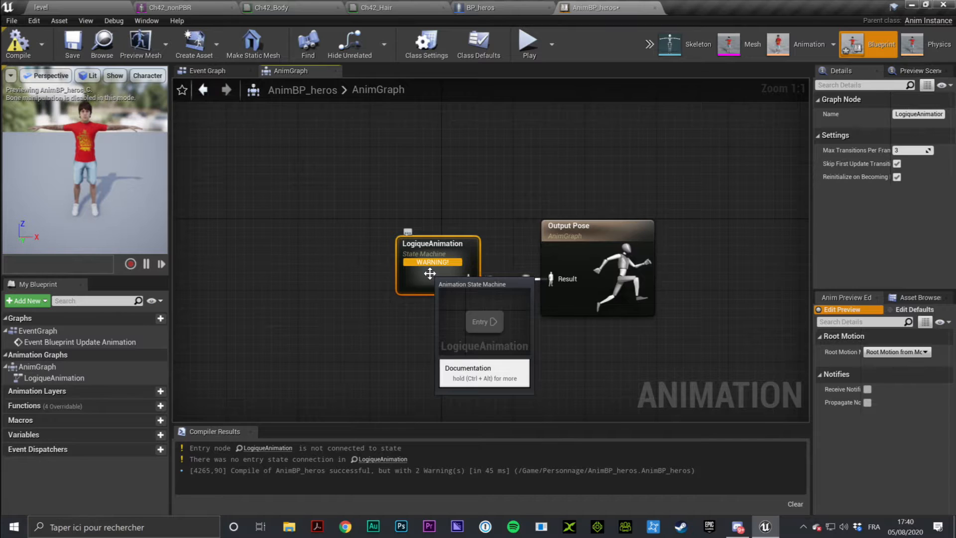
Open the LogiqueAnimation state machine's graph and select its Entry node.
double_click(429, 273)
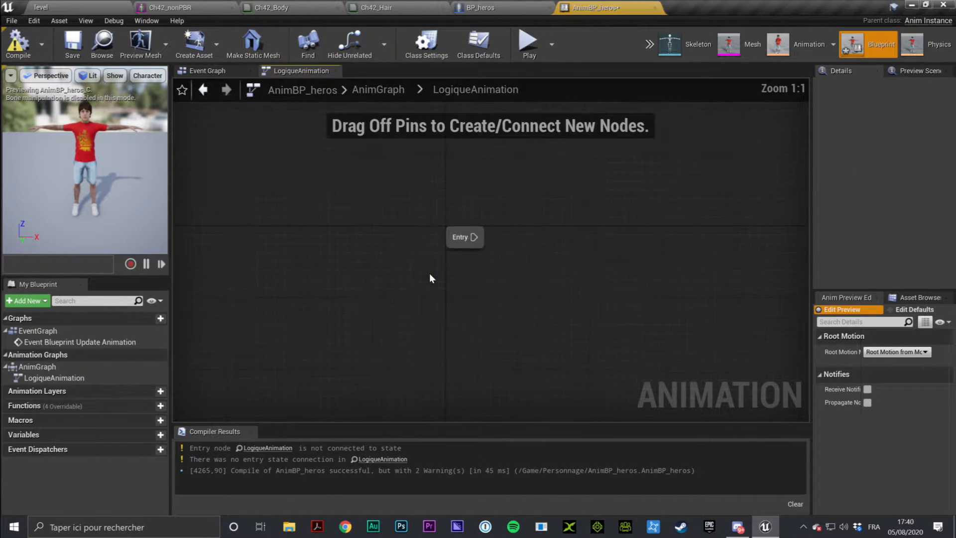
right_click_drag(566, 301, 479, 280)
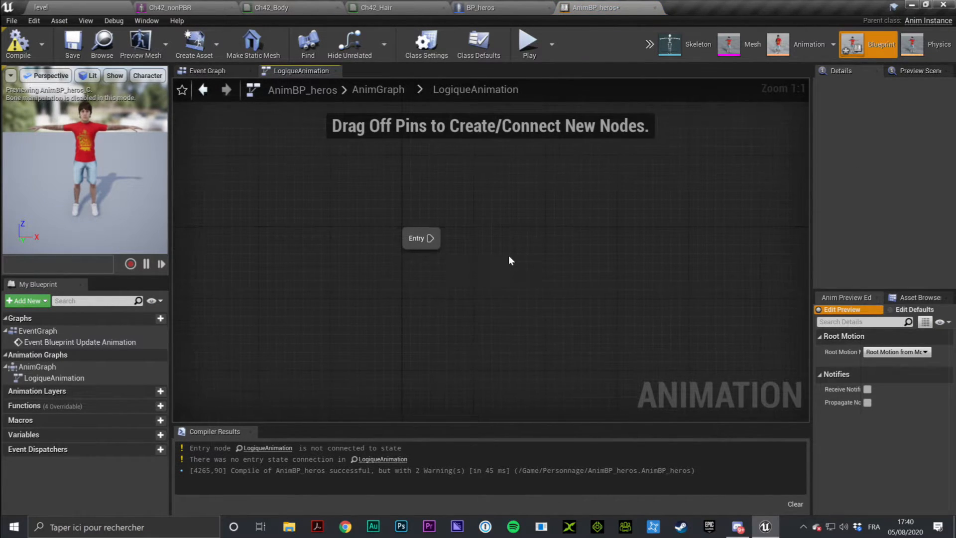
left_click_drag(324, 192, 510, 324)
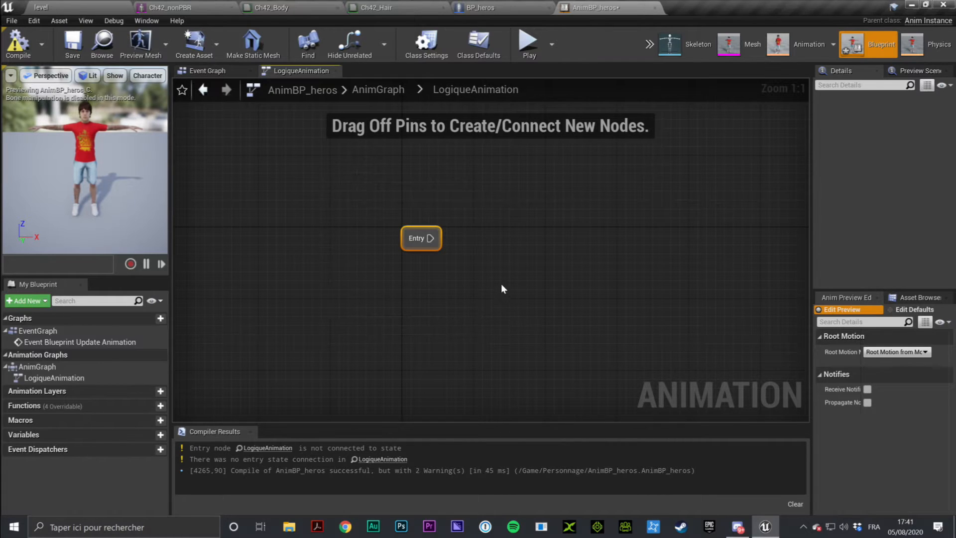
scroll(503, 285, "up", 4)
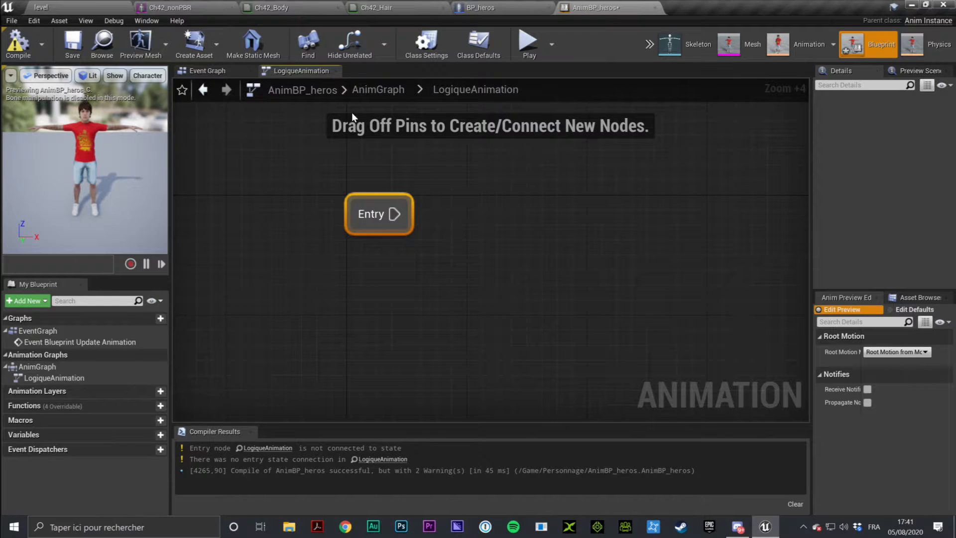
Review the LogiqueAnimation and Output Pose nodes in the AnimGraph, and reopen the LogiqueAnimation state machine.
left_click(379, 89)
left_click_drag(320, 154, 727, 364)
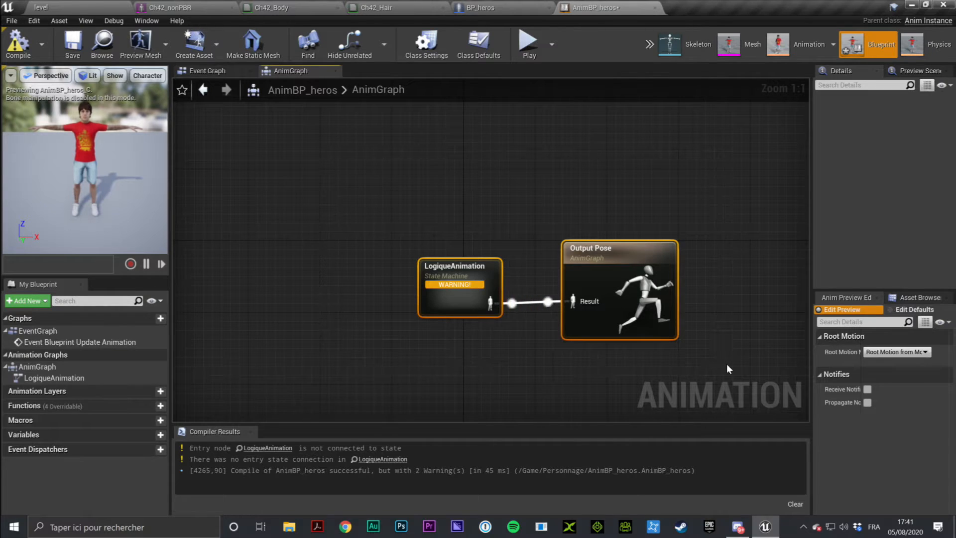
left_click(630, 341)
left_click(434, 145)
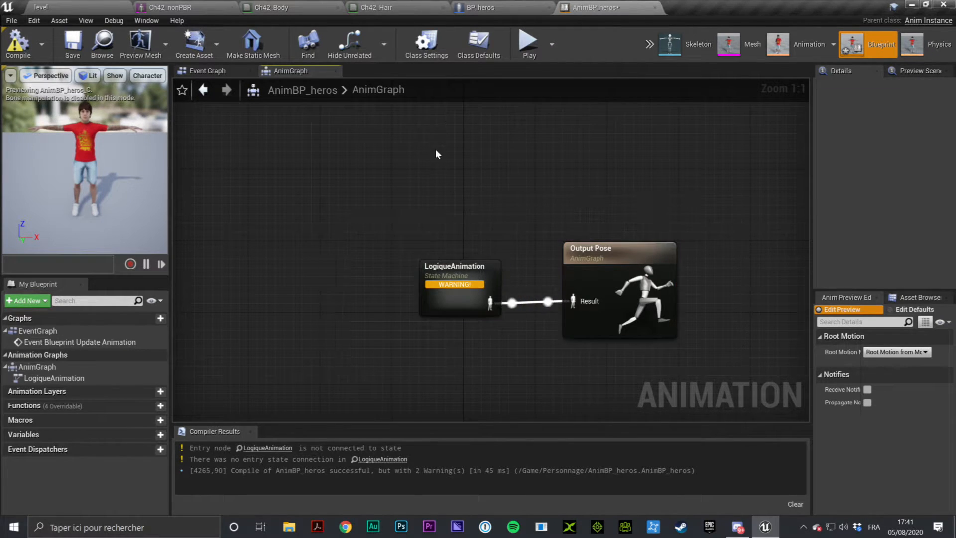
double_click(447, 297)
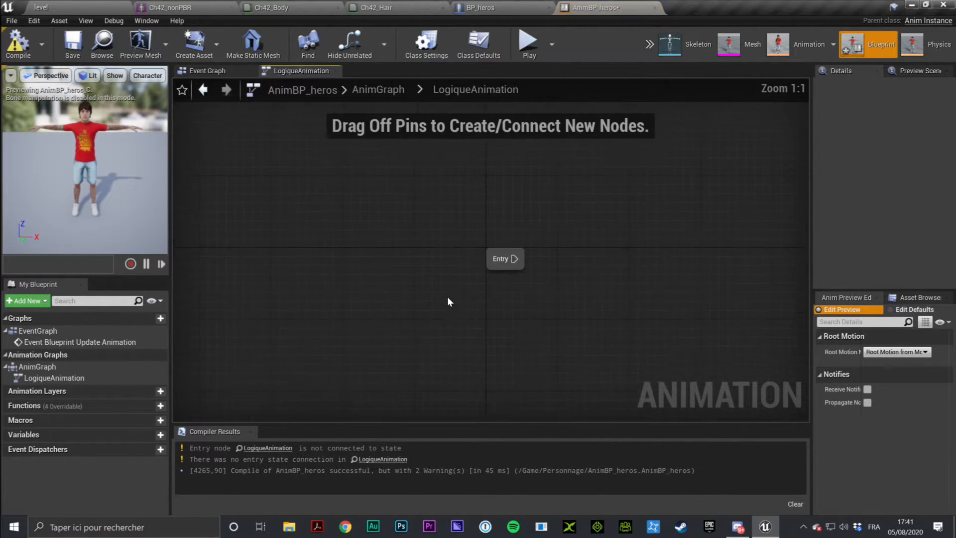
right_click_drag(580, 251, 440, 281)
scroll(387, 255, "up", 6)
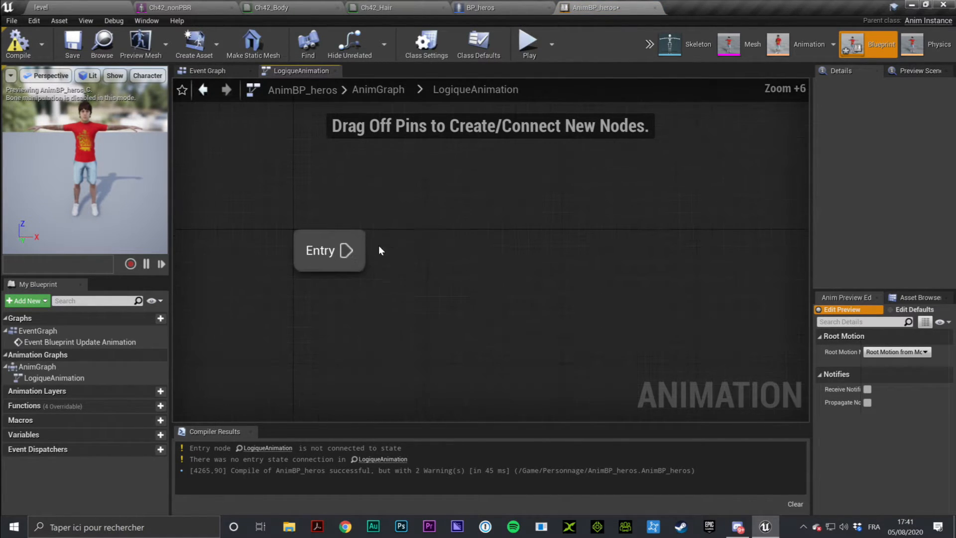
left_click(361, 245)
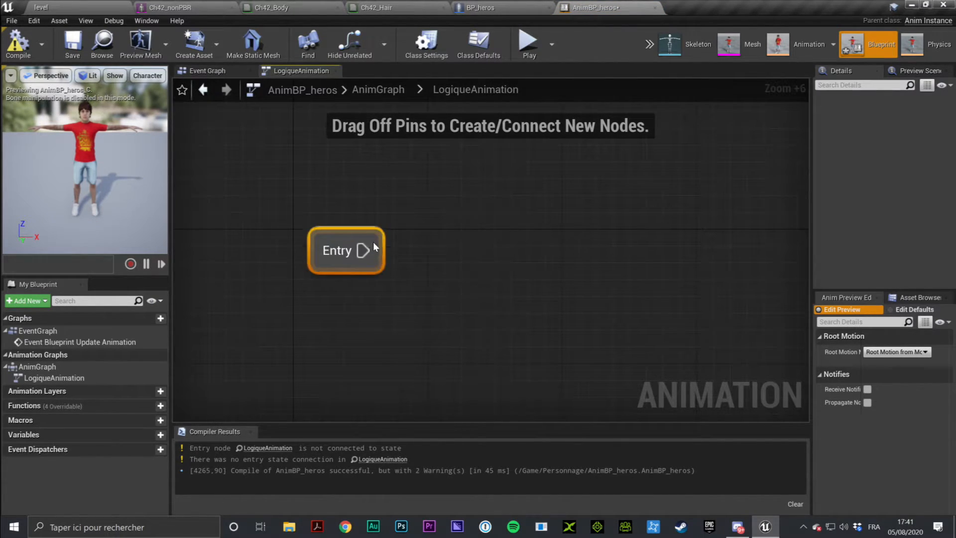
right_click(540, 219)
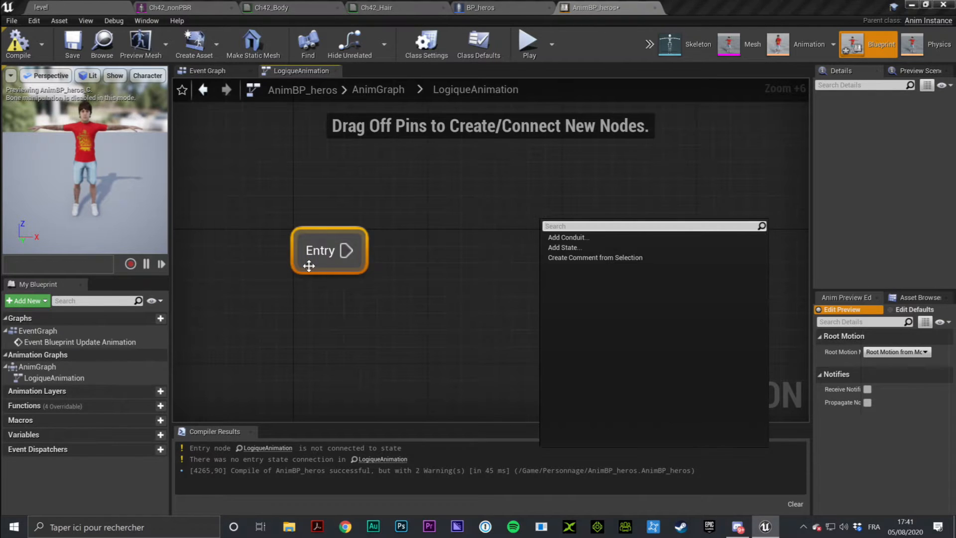
left_click_drag(347, 250, 480, 206)
left_click(483, 168)
right_click_drag(483, 168, 419, 215)
left_click_drag(294, 257, 455, 265)
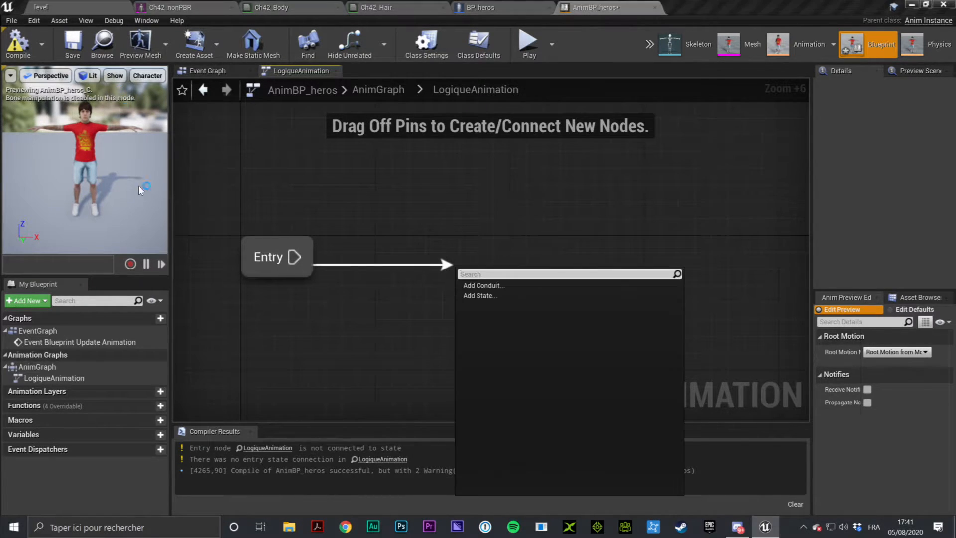
left_click(383, 219)
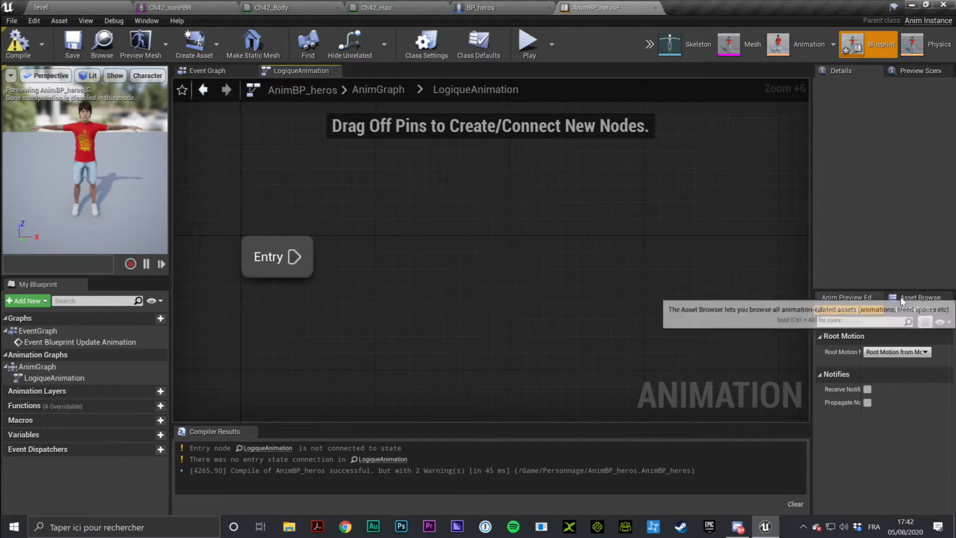
Show the Asset Browser in a widened side panel and place the BS_heros blend space as a state beside Entry.
left_click_drag(813, 296, 745, 296)
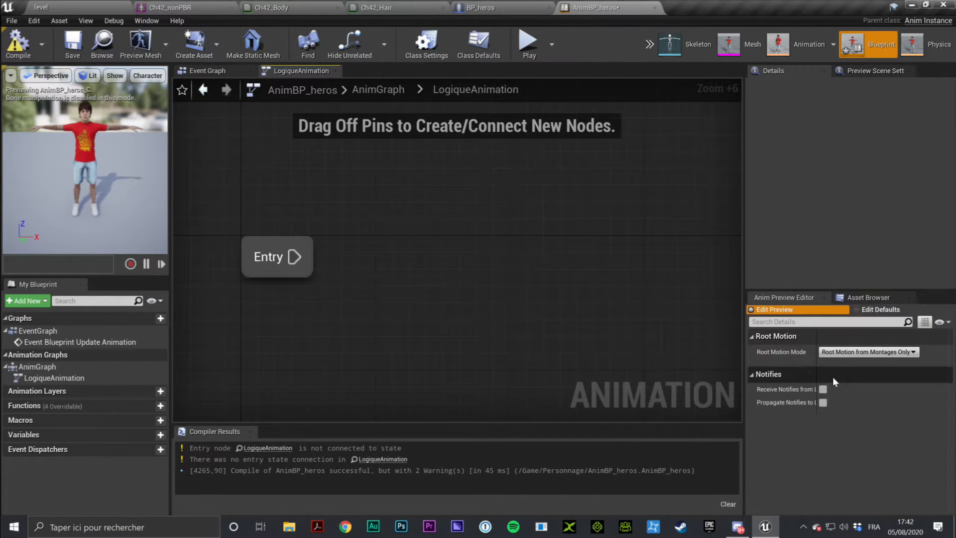
left_click(868, 299)
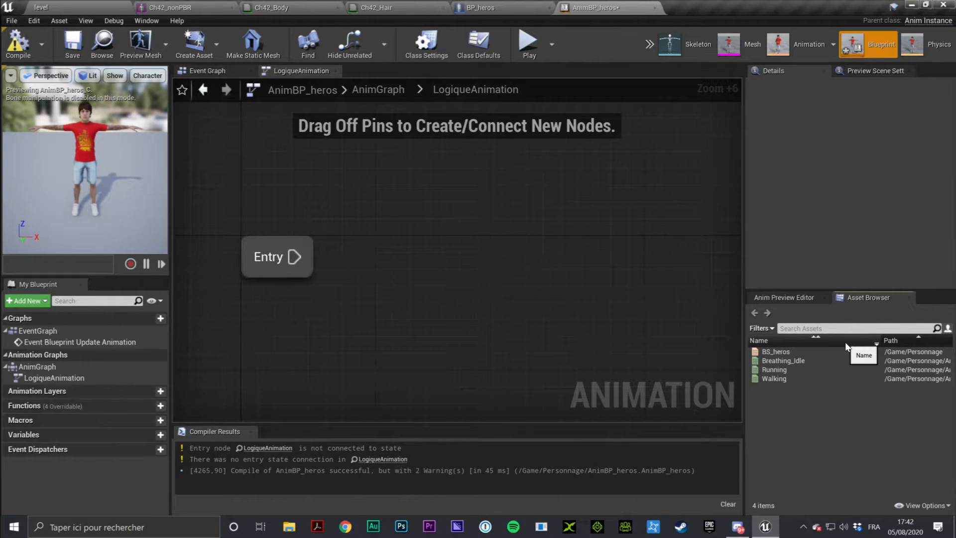
left_click(783, 360)
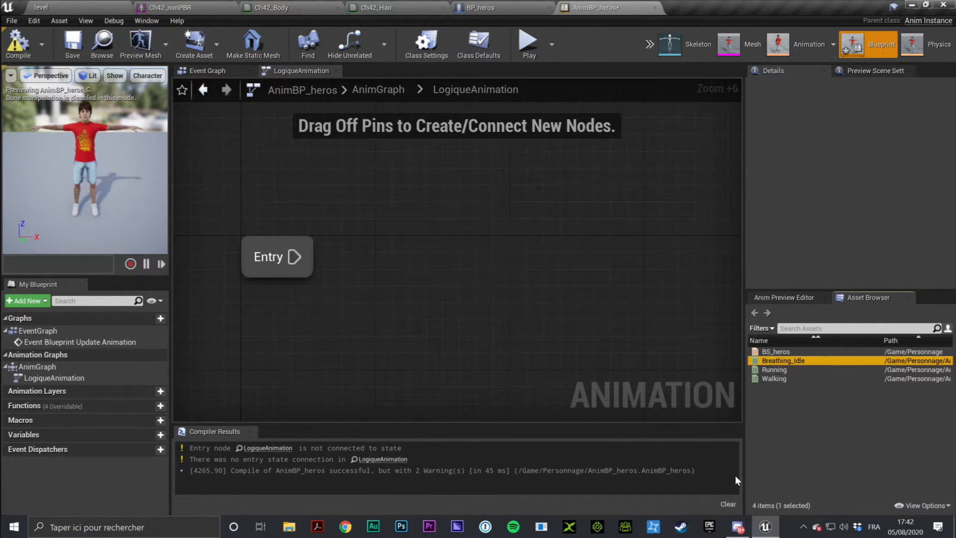
left_click(775, 351)
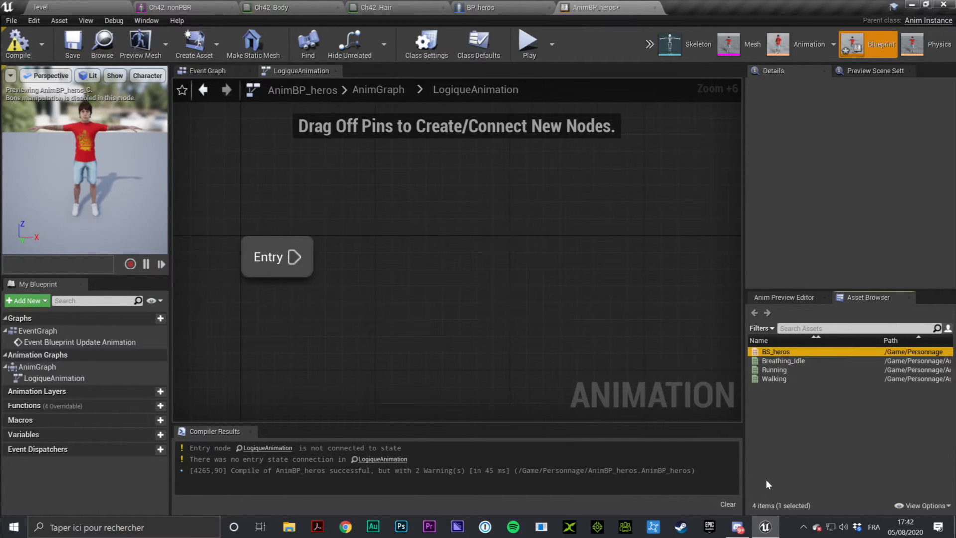
mouse_move(776, 352)
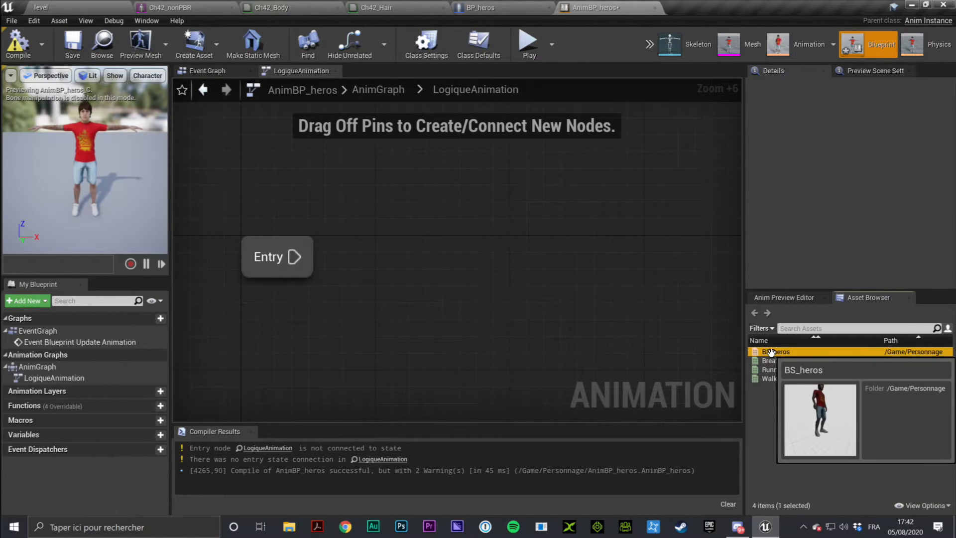
left_click_drag(776, 352, 414, 261)
left_click(412, 263)
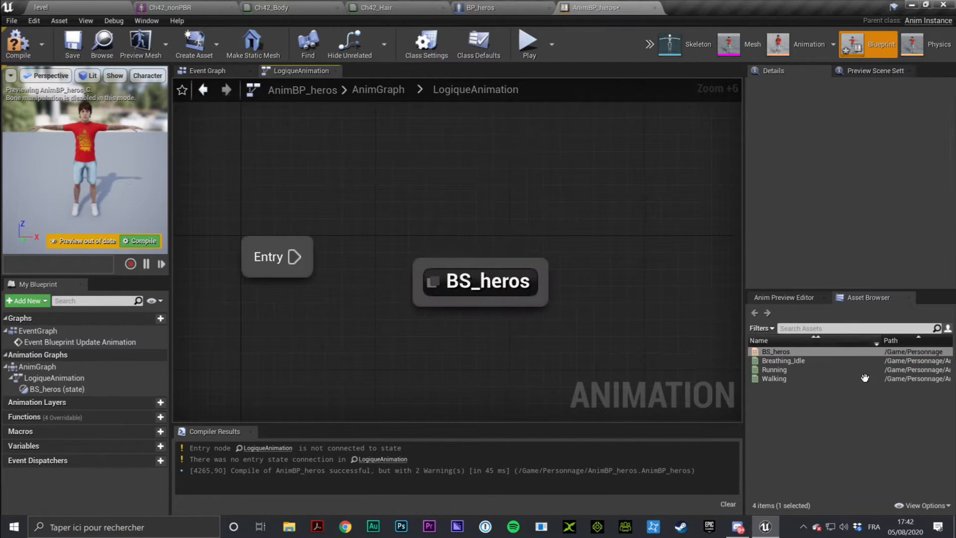
left_click_drag(776, 352, 447, 151)
key("Return")
key("Delete")
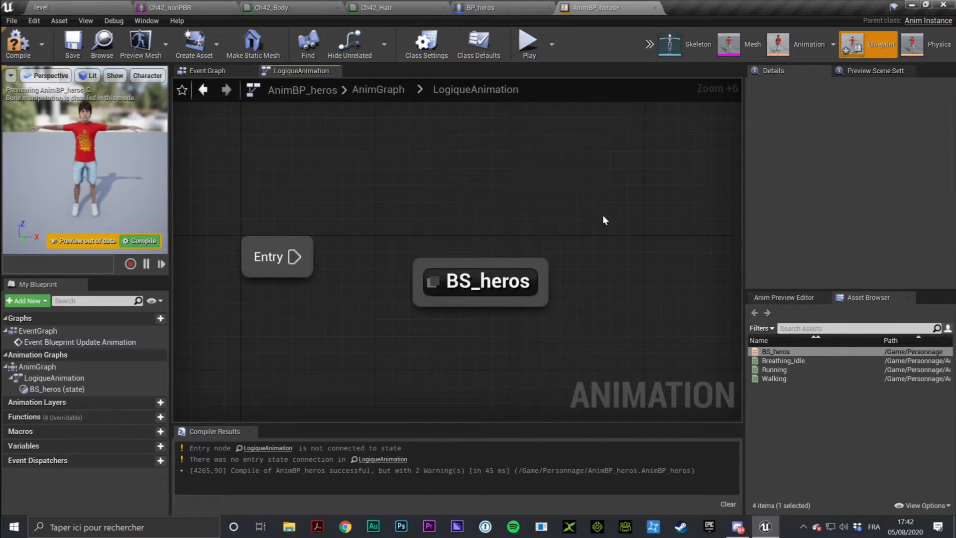
Connect the Entry node to the BS_heros state aligned beside it and compile the animation blueprint.
left_click_drag(491, 288, 476, 264)
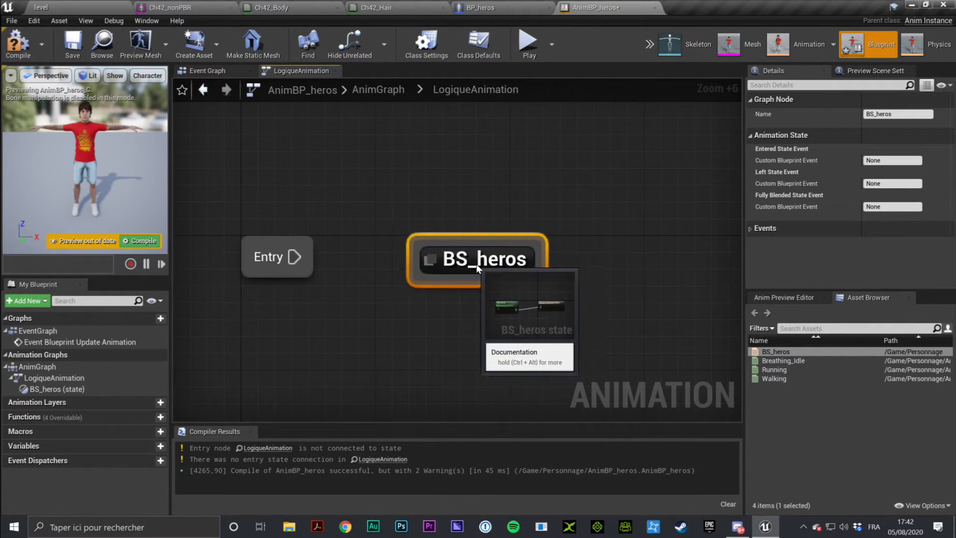
right_click_drag(615, 340, 621, 335)
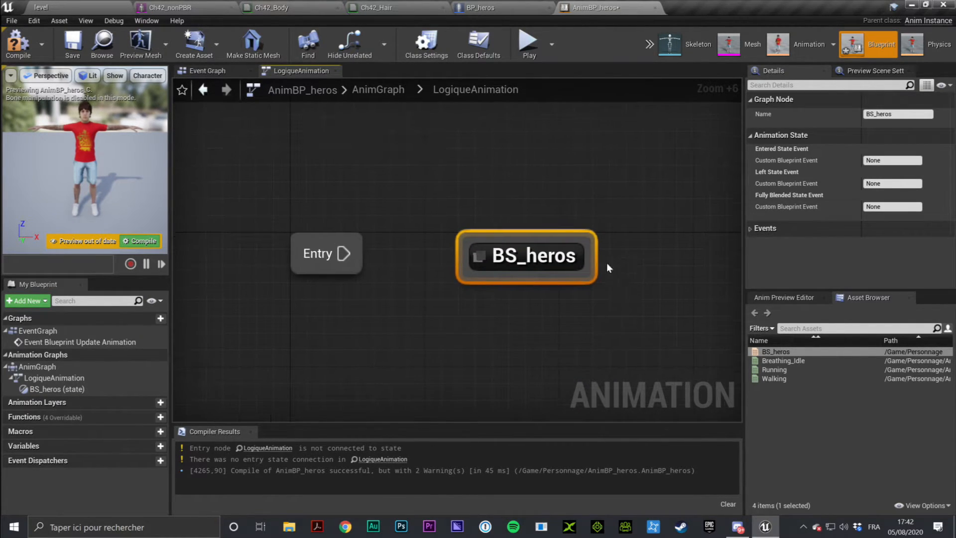
left_click_drag(426, 172, 645, 321)
left_click_drag(254, 172, 372, 319)
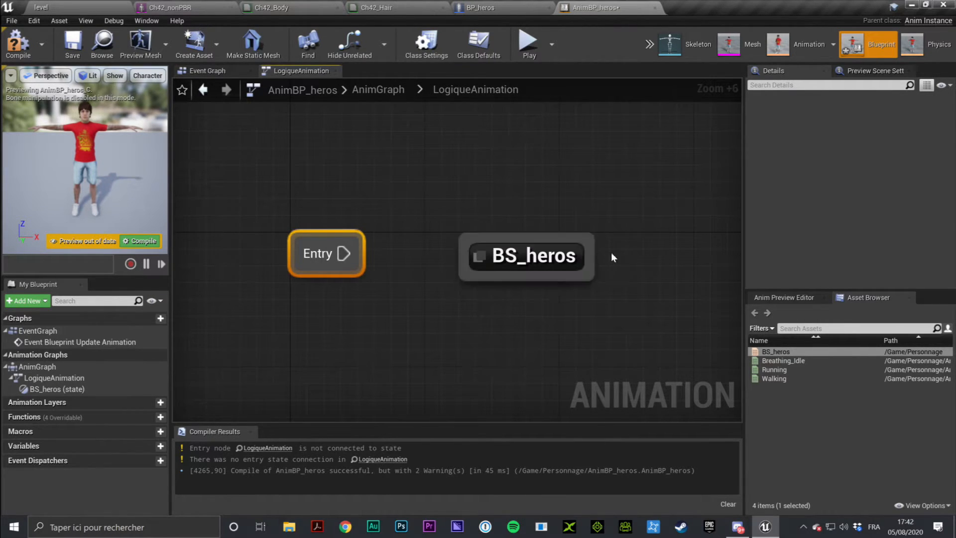
left_click_drag(344, 253, 467, 268)
left_click(29, 48)
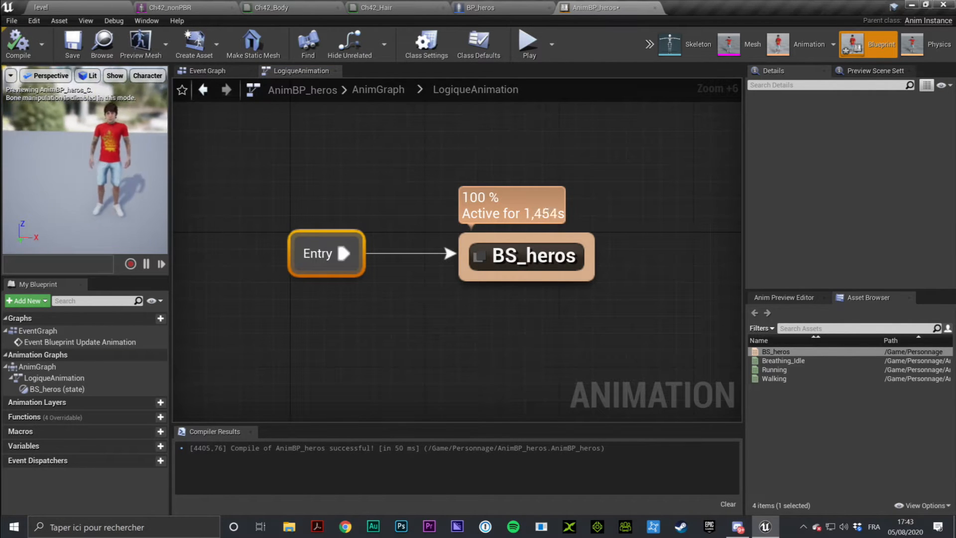
Move the BS_heros state closer to the Entry node in the LogiqueAnimation graph.
left_click_drag(101, 123, 107, 89)
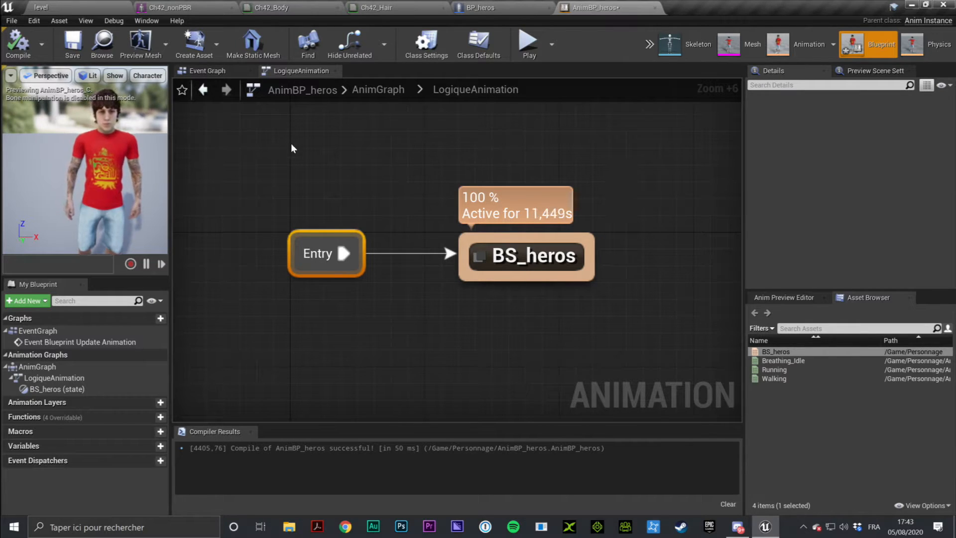
right_click_drag(413, 150, 429, 197)
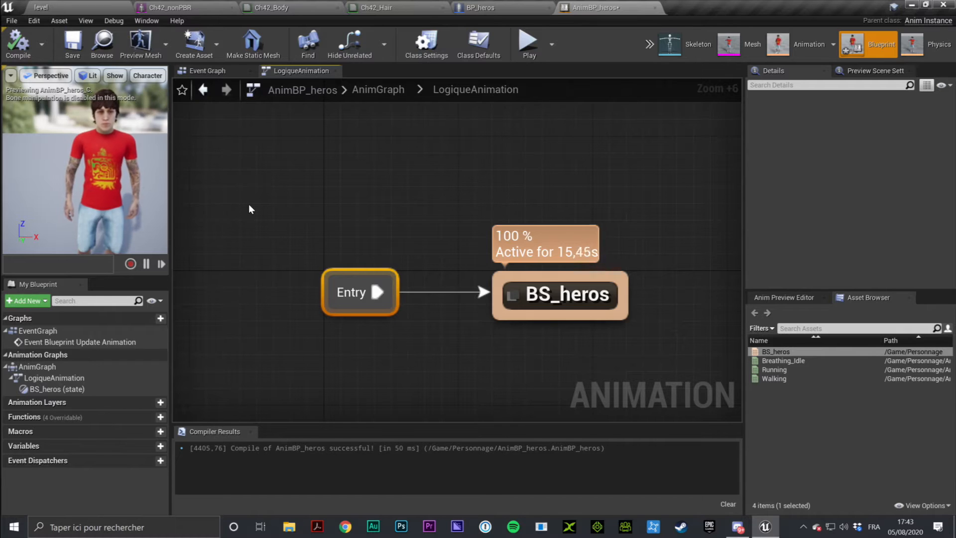
left_click_drag(552, 299, 519, 299)
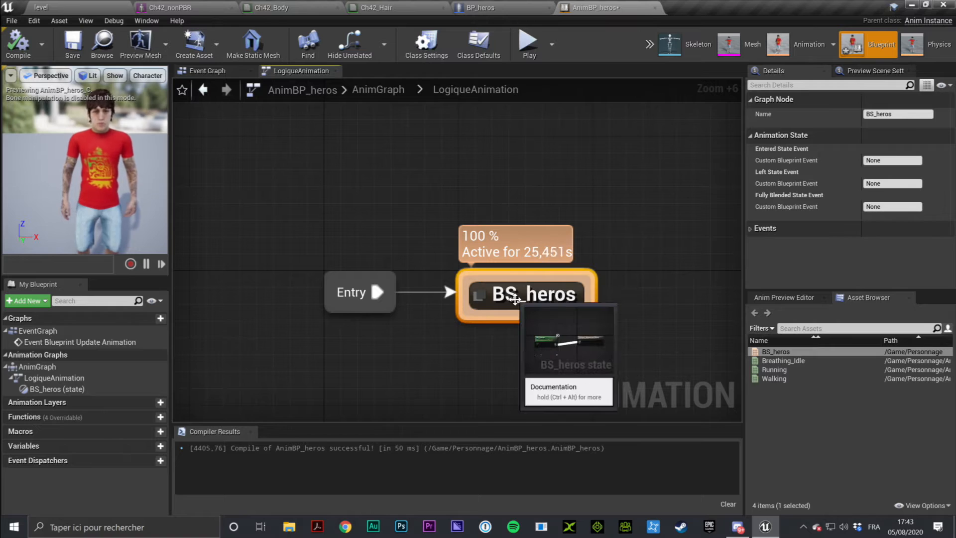
right_click_drag(519, 268, 486, 237)
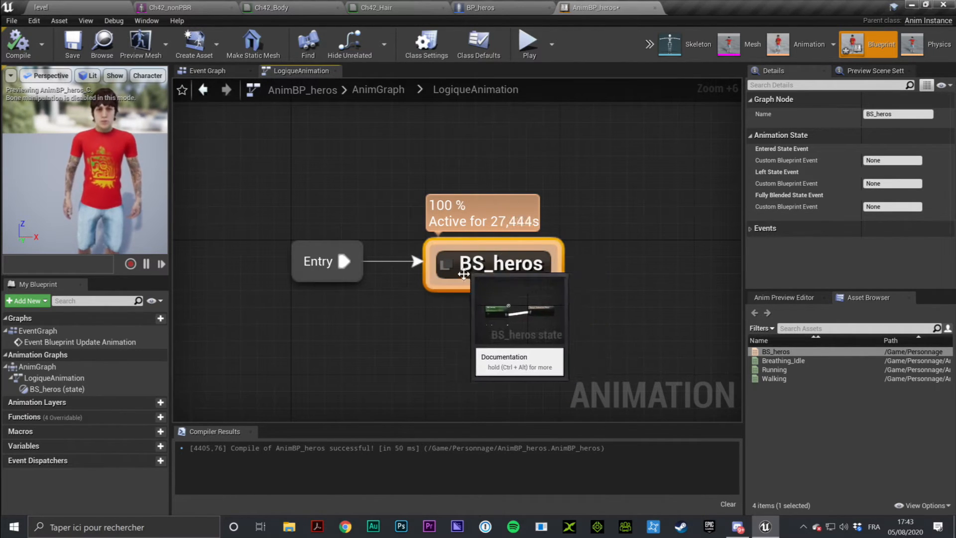
left_click_drag(507, 269, 491, 269)
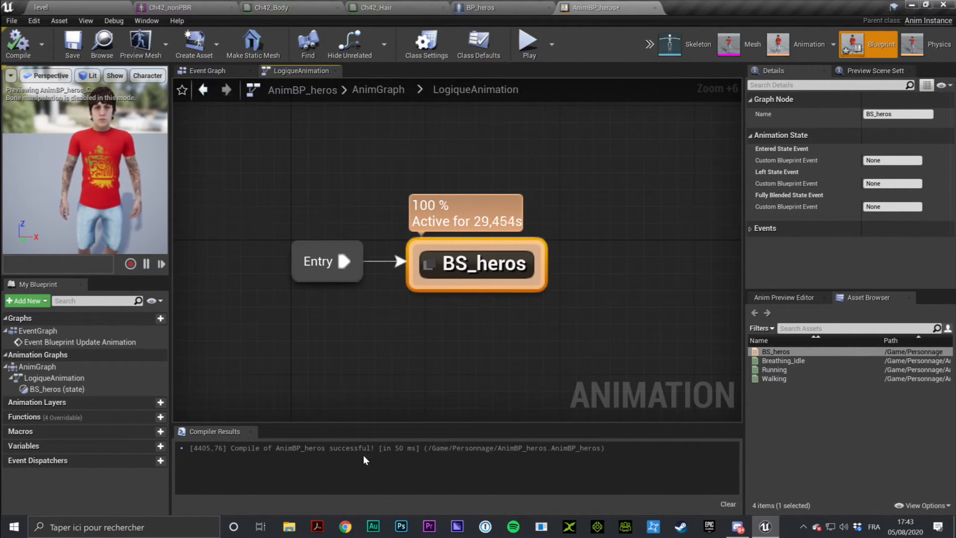
Open the BS_heros state and align its Output Animation Pose node close beside the BS_heros blendspace player.
double_click(511, 264)
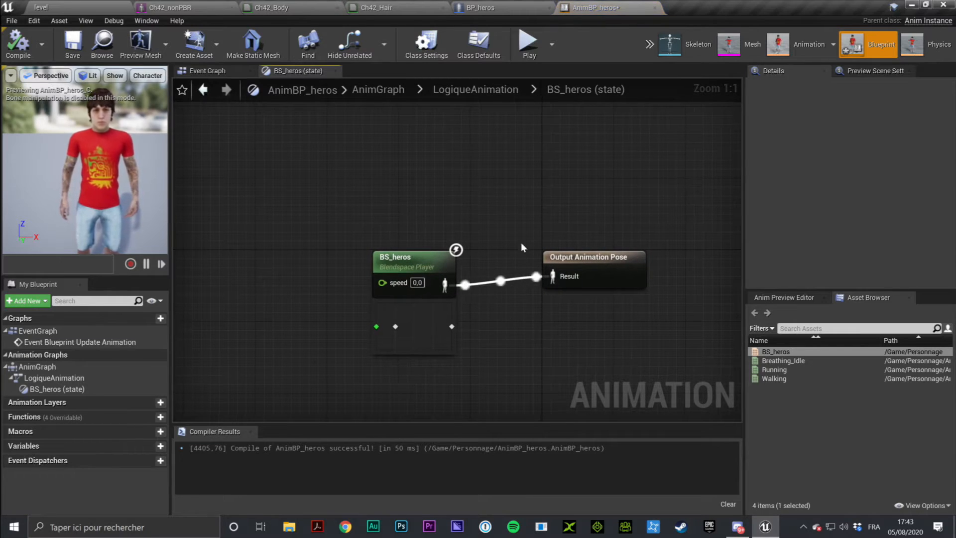
right_click_drag(496, 226, 478, 193)
left_click_drag(295, 188, 409, 253)
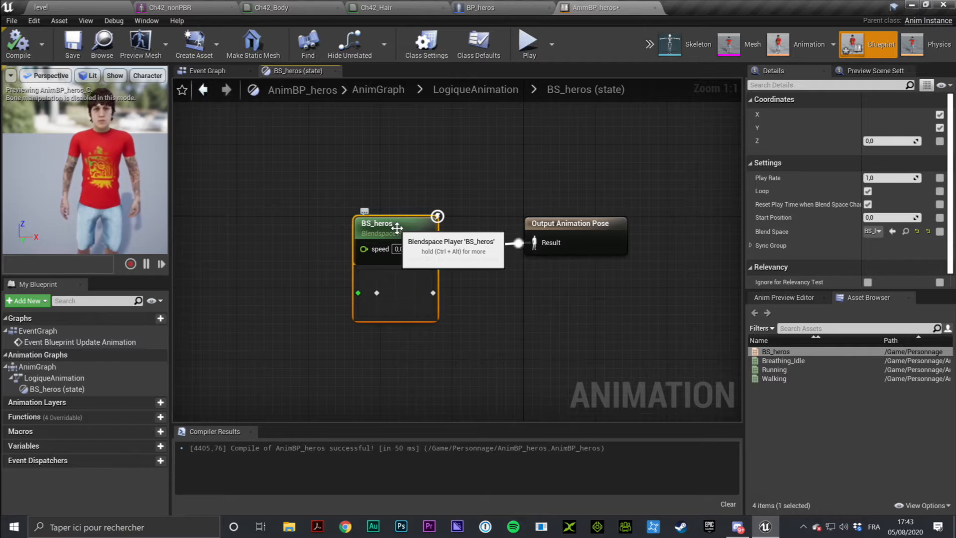
left_click(602, 232)
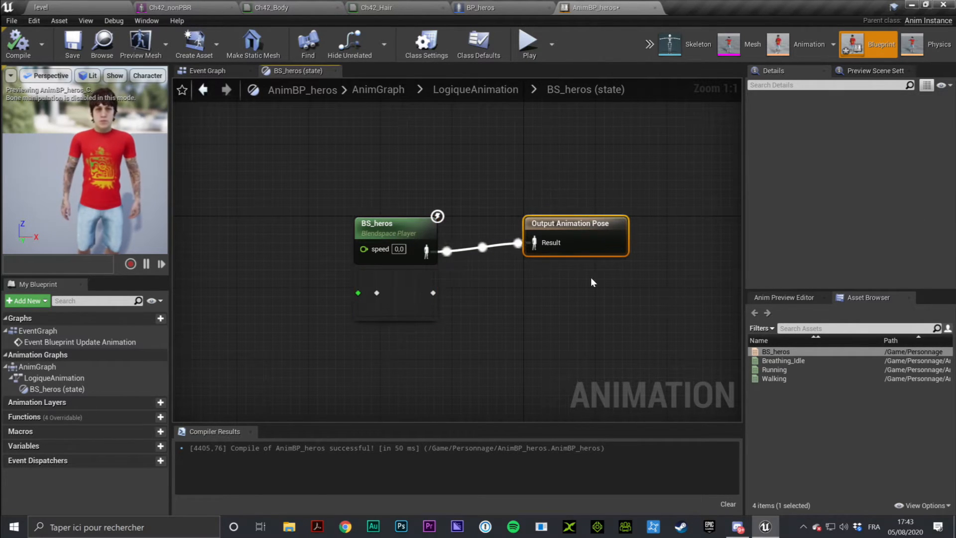
left_click_drag(570, 218, 542, 227)
left_click_drag(486, 186, 653, 300)
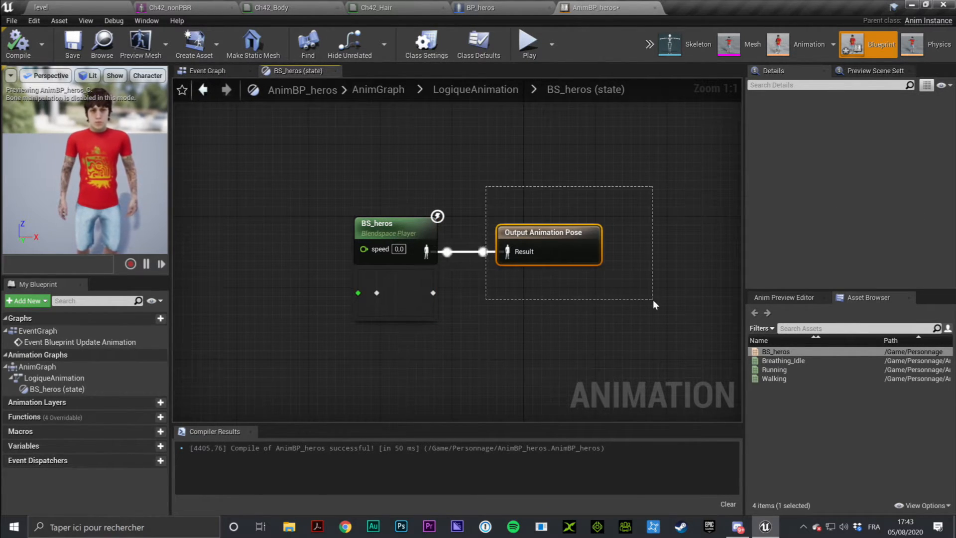
left_click_drag(298, 160, 461, 336)
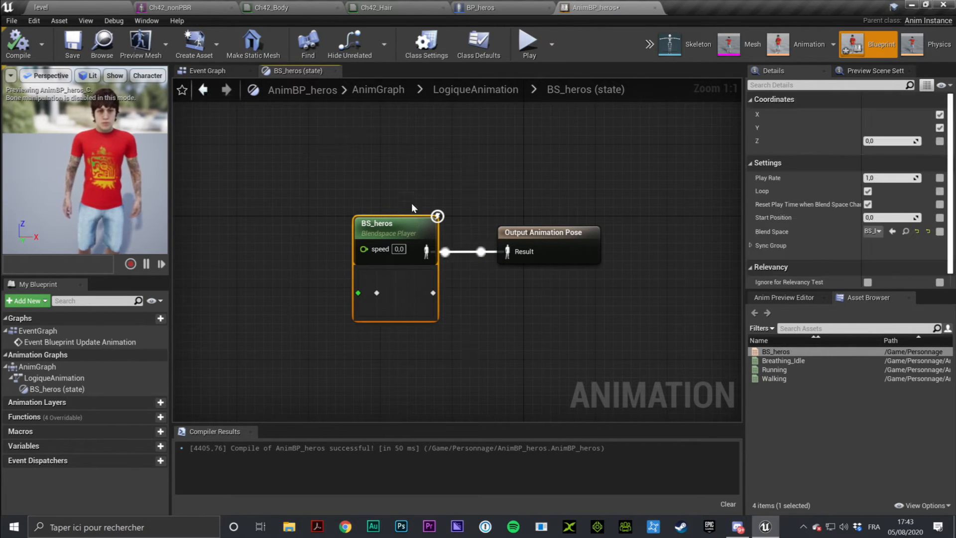
mouse_move(533, 236)
left_mouse_down()
mouse_move(503, 237)
mouse_move(524, 236)
left_mouse_up()
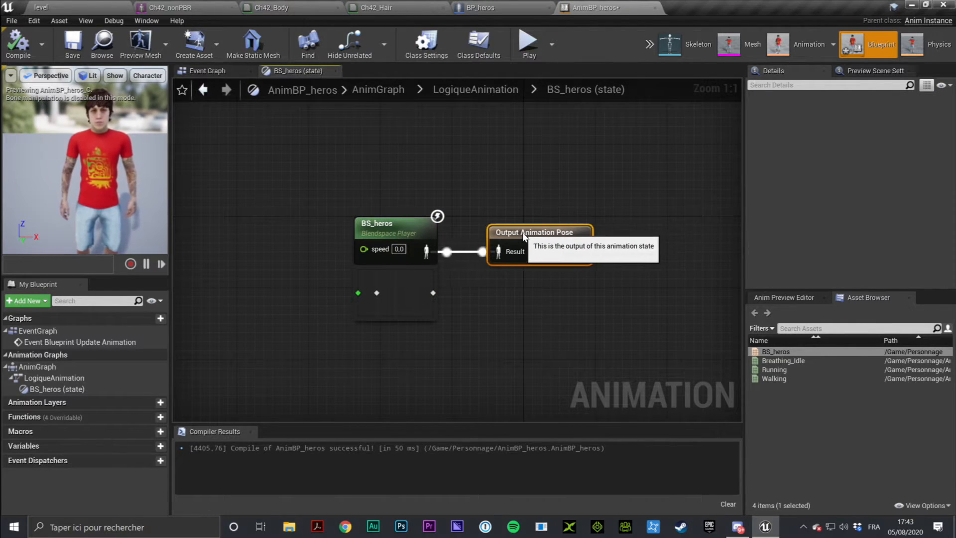
Go back up to the AnimGraph and move the Output Pose node closer to LogiqueAnimation.
left_click(498, 89)
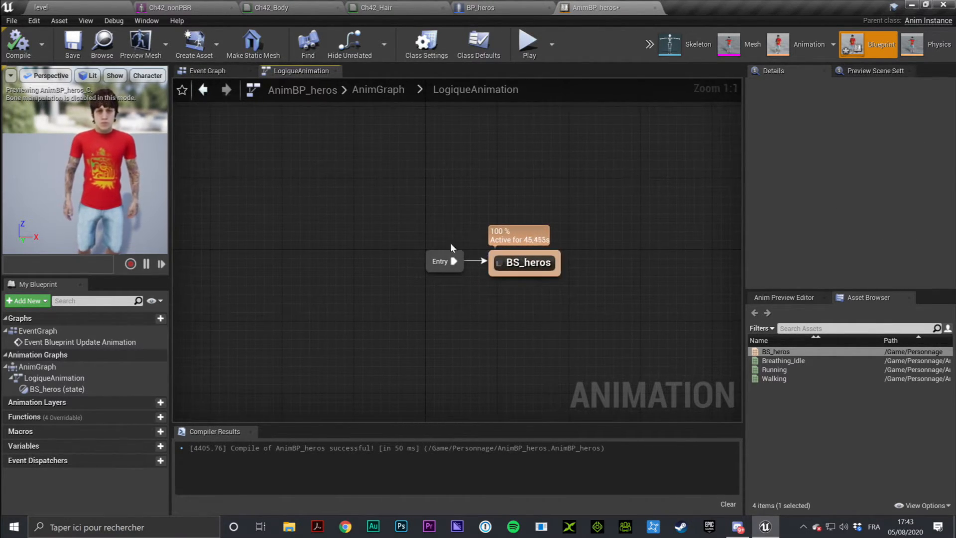
left_click(378, 90)
left_click_drag(588, 230, 549, 236)
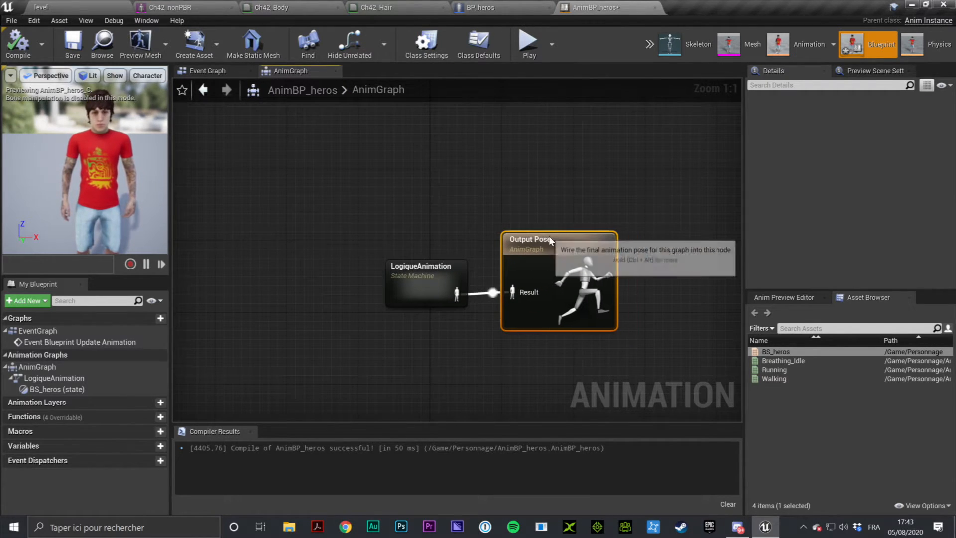
Reopen the BS_heros state inside LogiqueAnimation and select its BS_heros blendspace player node with the speed input.
double_click(413, 282)
double_click(526, 268)
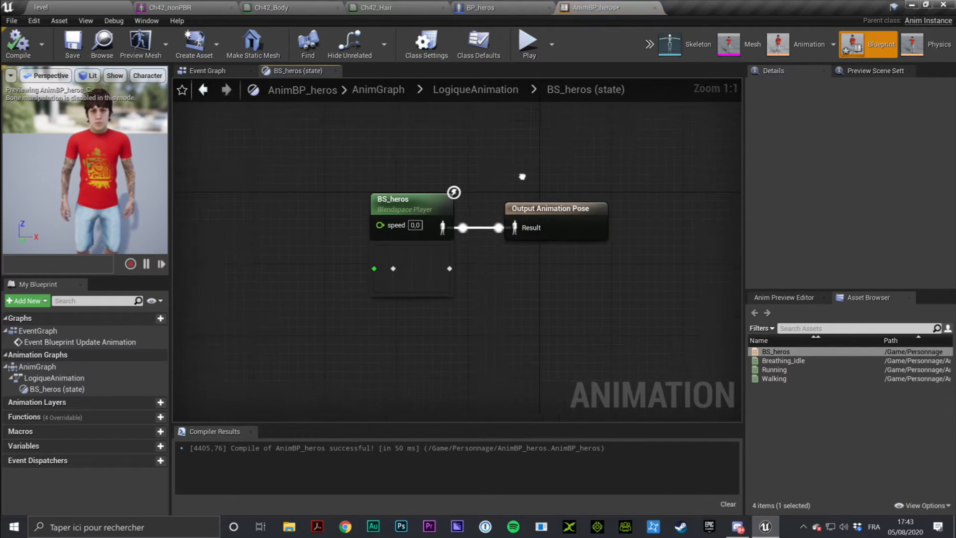
scroll(440, 207, "up", 5)
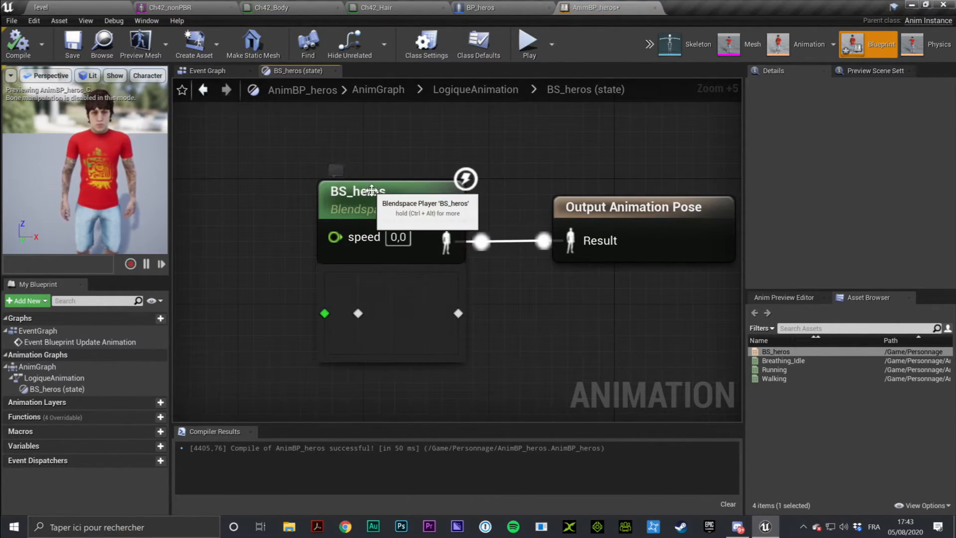
left_click(394, 202)
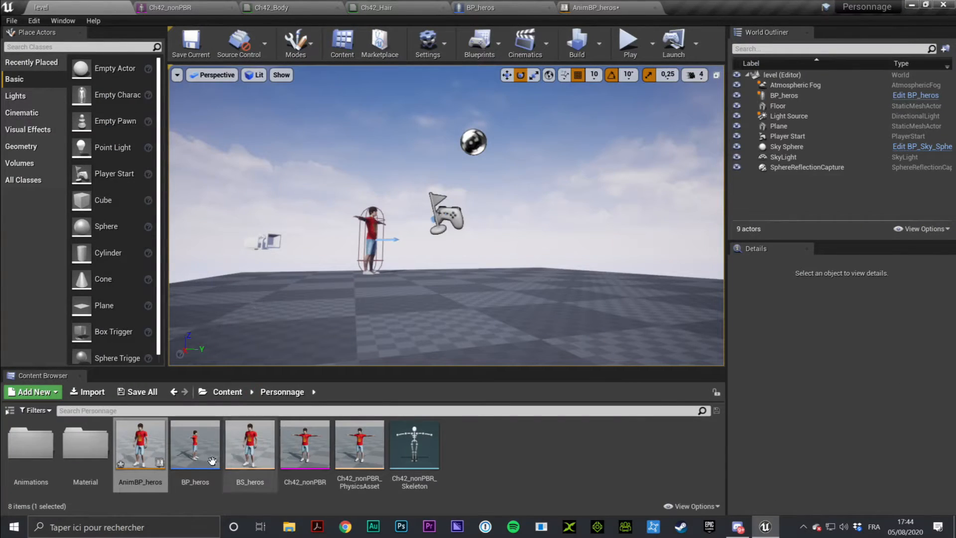
Open the BS_heros blend space, rename its horizontal axis to "nawak", save it, and return to the AnimBP_heros graph.
double_click(253, 441)
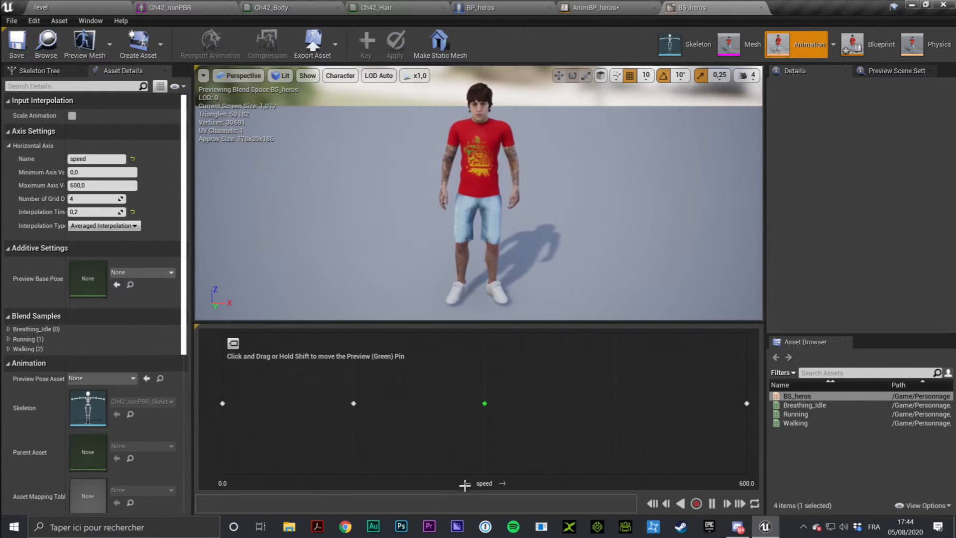
left_click(88, 159)
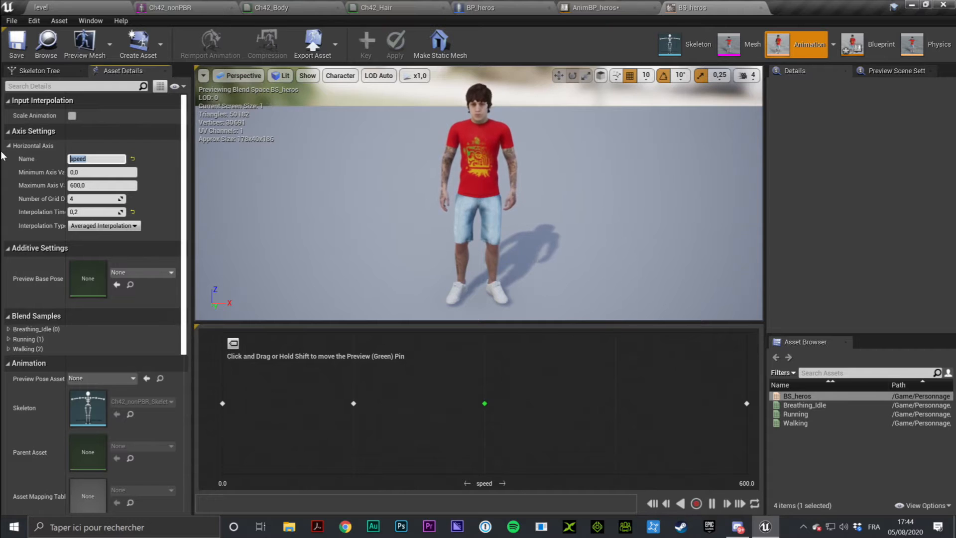
type("nawak")
key("Return")
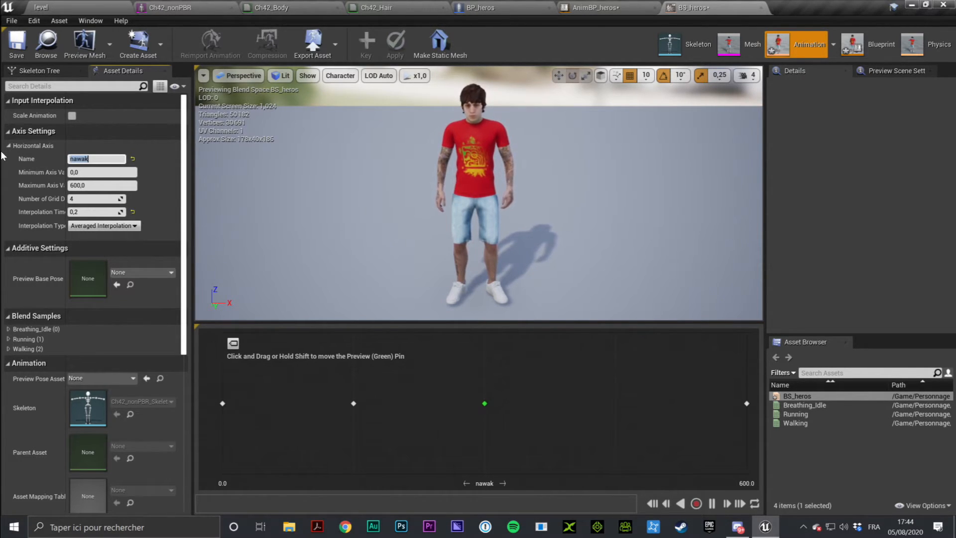
left_click(17, 43)
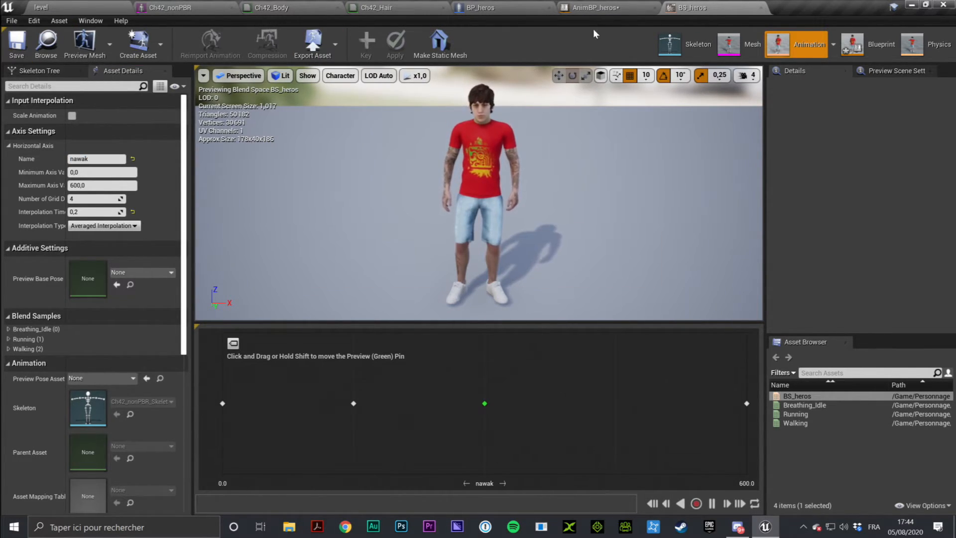
left_click(593, 8)
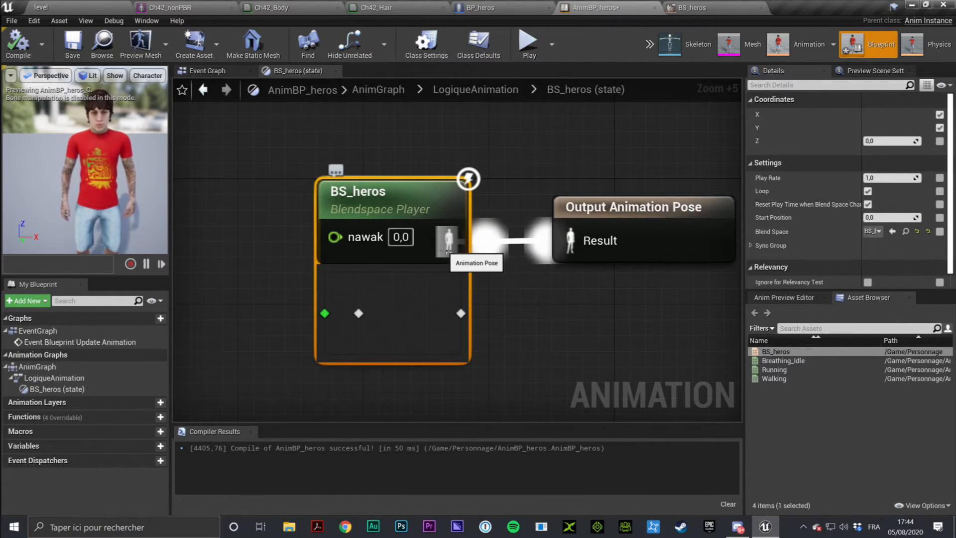
Reopen the BS_heros blend space, rename its horizontal axis back to "speed", and return to AnimBP_heros.
double_click(448, 249)
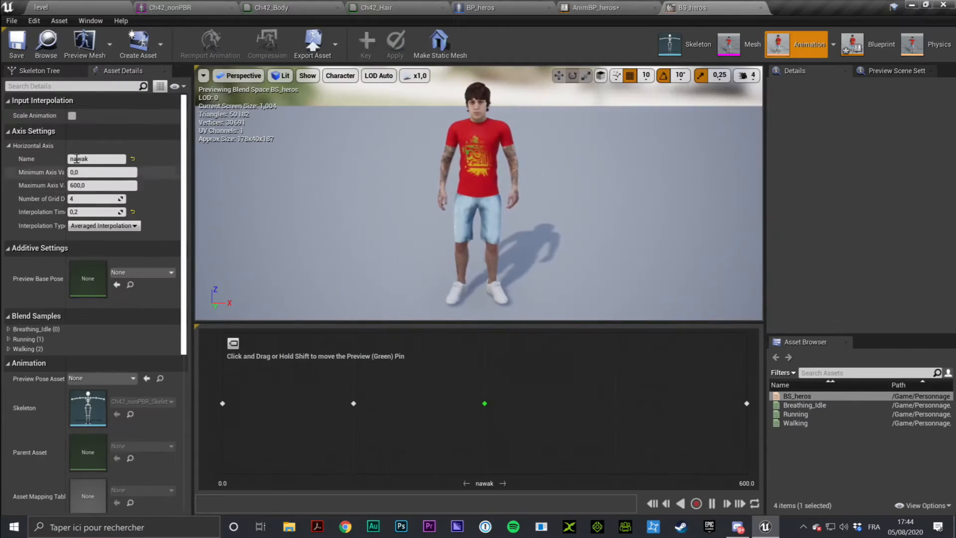
type("speed")
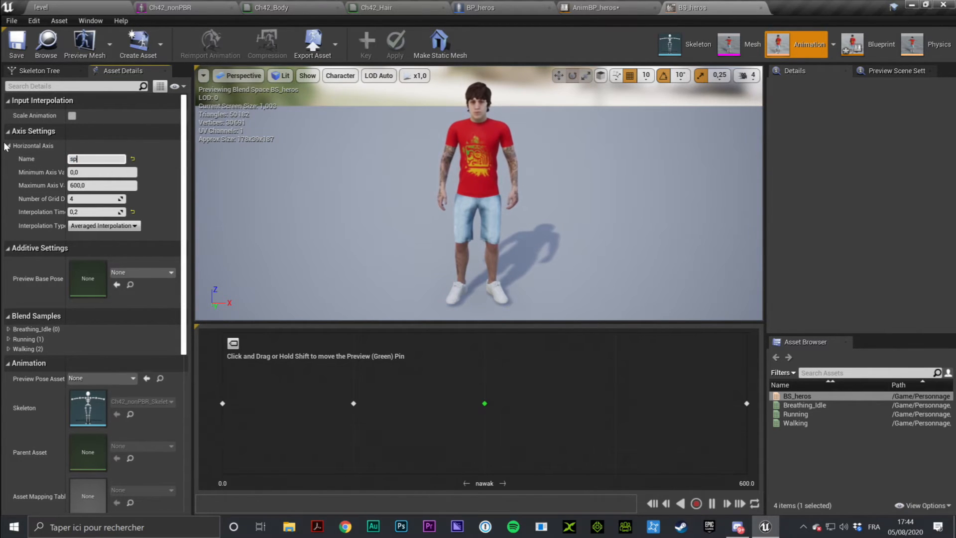
key("Return")
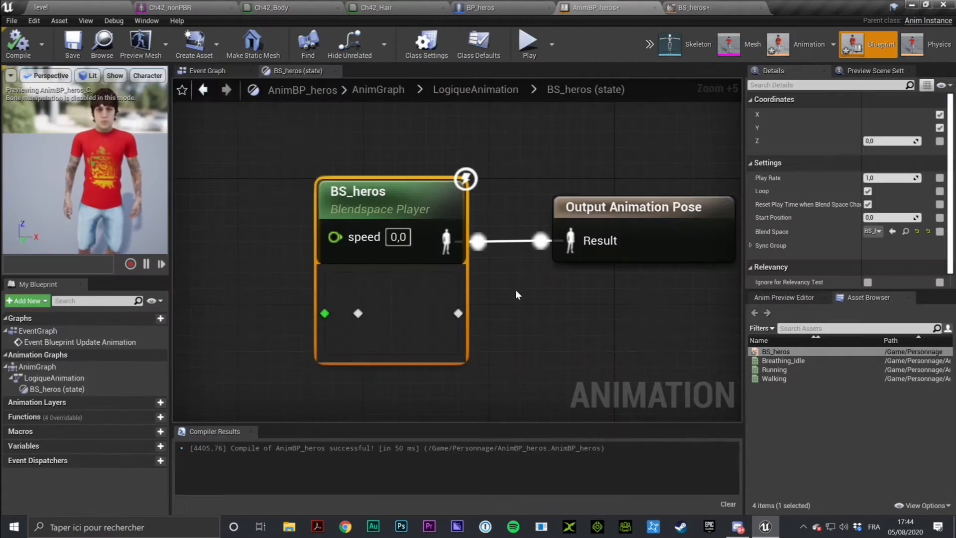
left_click(594, 8)
Set the speed input of the BS_heros blendspace player to 150 and compile to preview the animation.
scroll(509, 204, "down", 6)
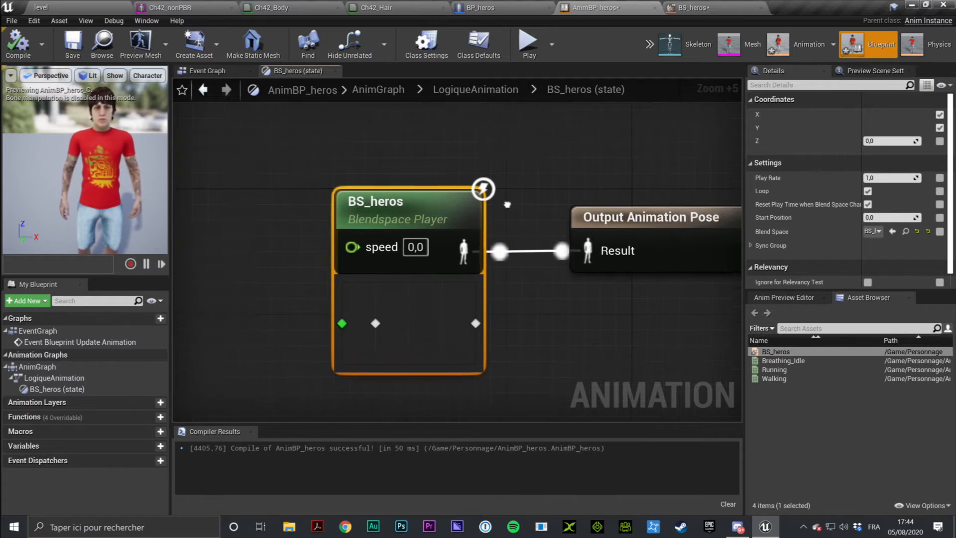
scroll(474, 219, "up", 1)
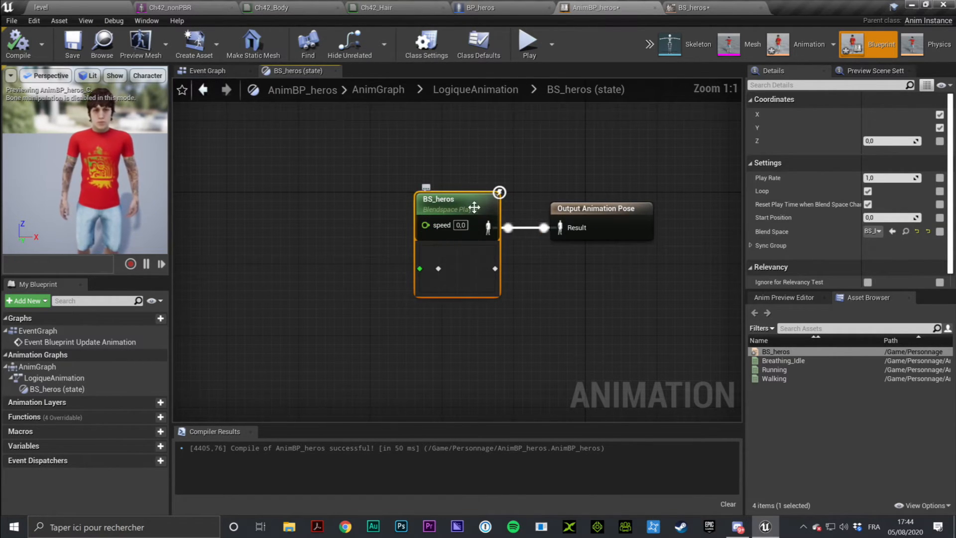
scroll(442, 240, "up", 4)
left_click(473, 217)
type("150")
key("Return")
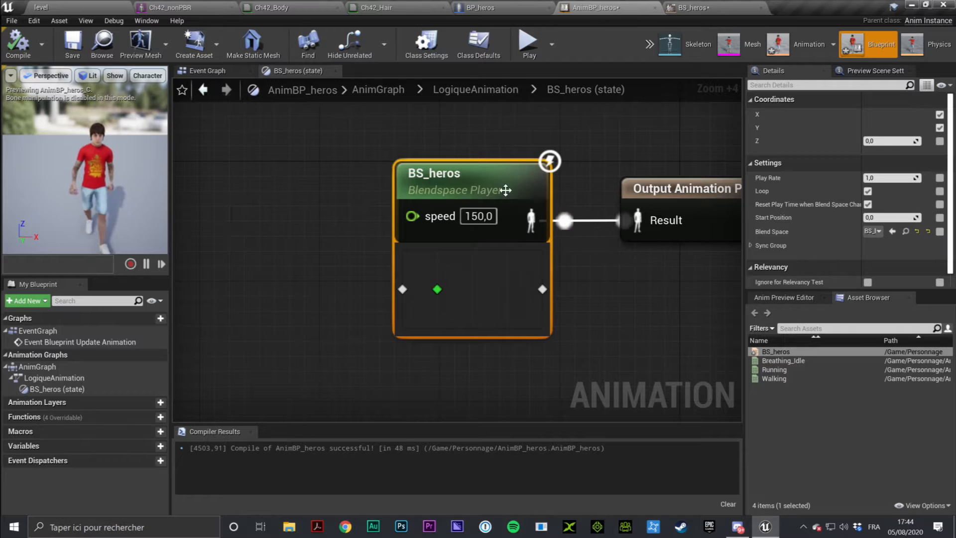
Set the BS_heros player's speed input to 600 and compile the blueprint to preview the faster animation.
left_click(484, 216)
type("600")
key("Return")
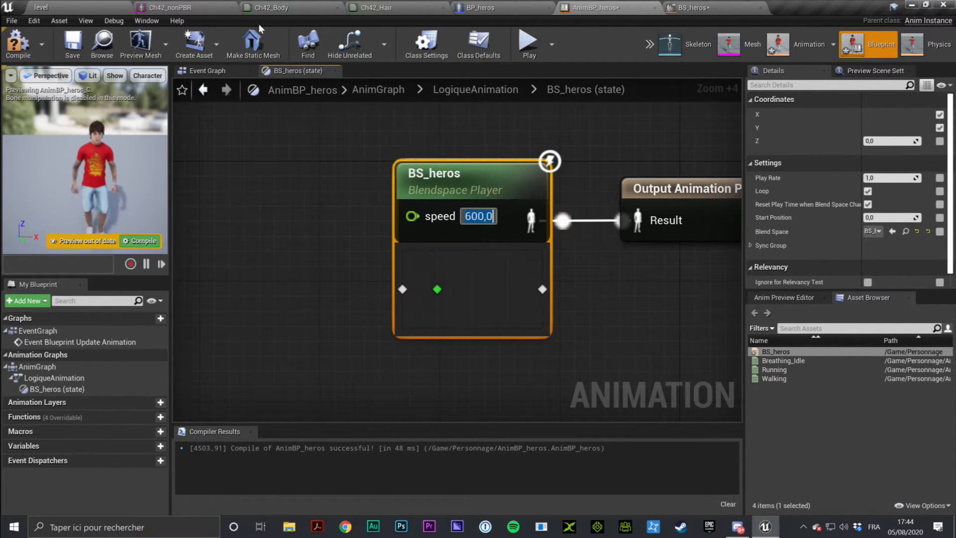
left_click(20, 47)
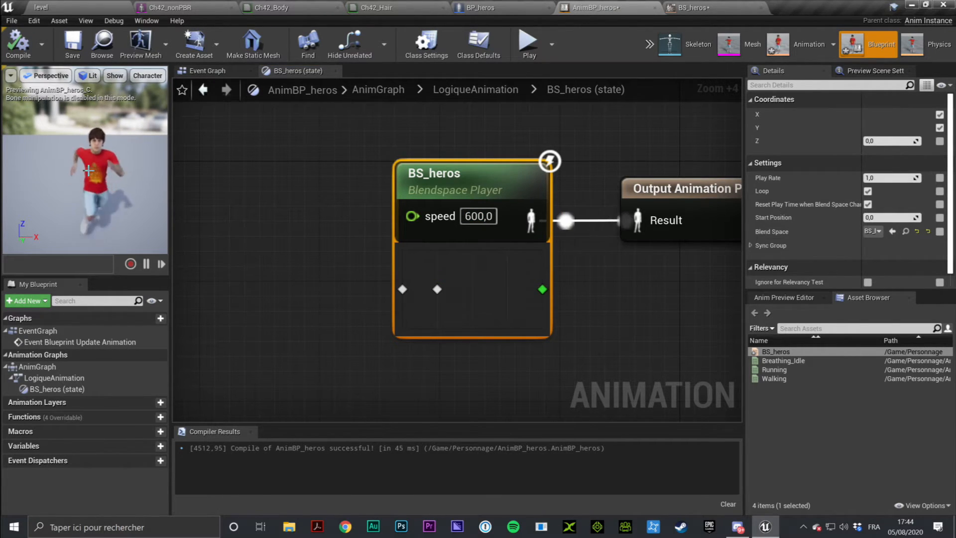
Shift the BS_heros player slightly away from the output node, reset its speed input to 0, and compile.
left_click_drag(486, 171, 472, 170)
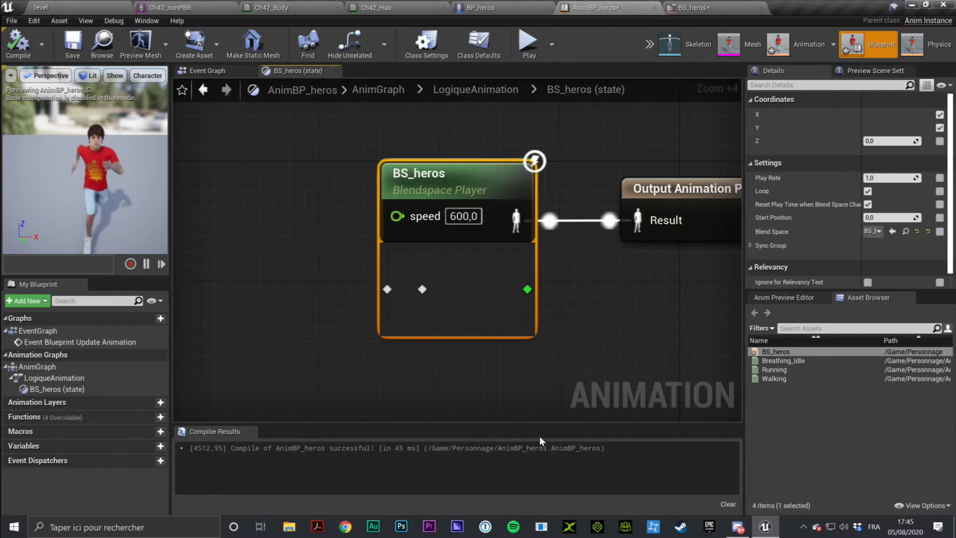
left_click(463, 217)
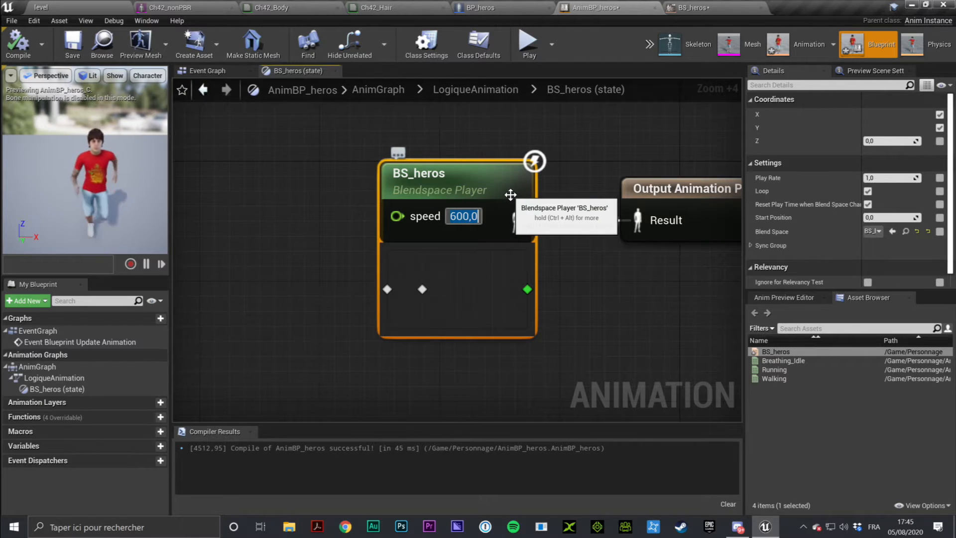
type("0")
key("Return")
left_click(18, 44)
left_click_drag(47, 167, 64, 159)
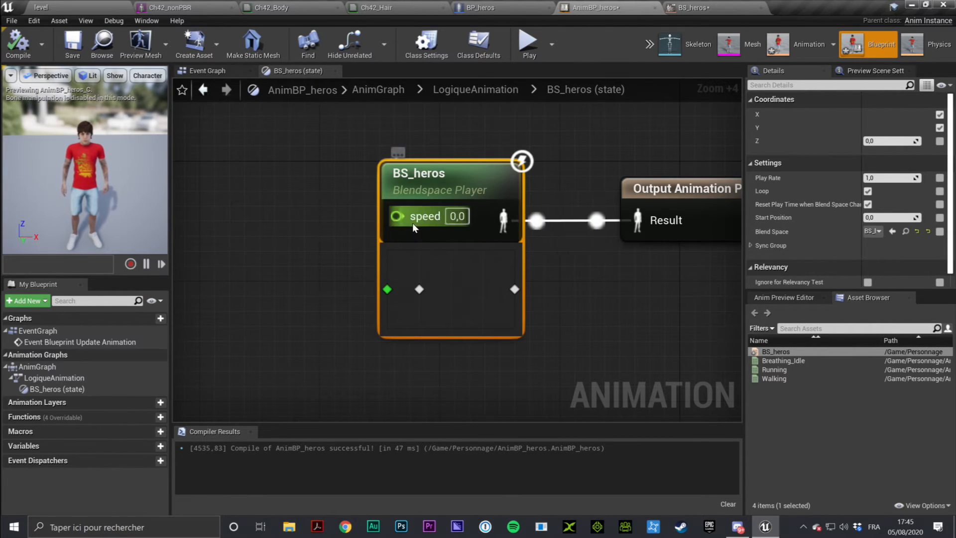
Widen the graph area and move the Output Animation Pose node closer to the BS_heros player.
left_click_drag(397, 216, 288, 276)
left_click(266, 177)
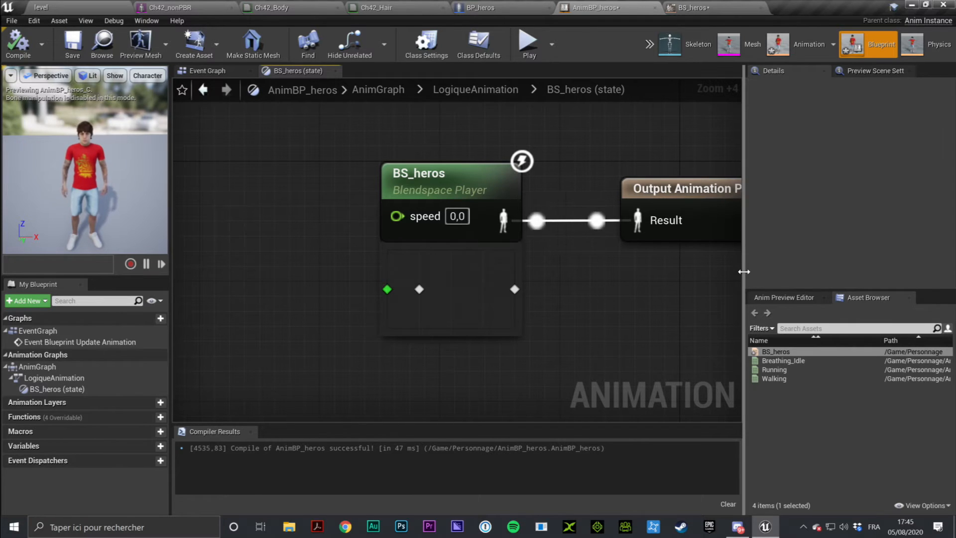
left_click_drag(745, 272, 841, 269)
left_click_drag(707, 192, 675, 193)
left_click(563, 171)
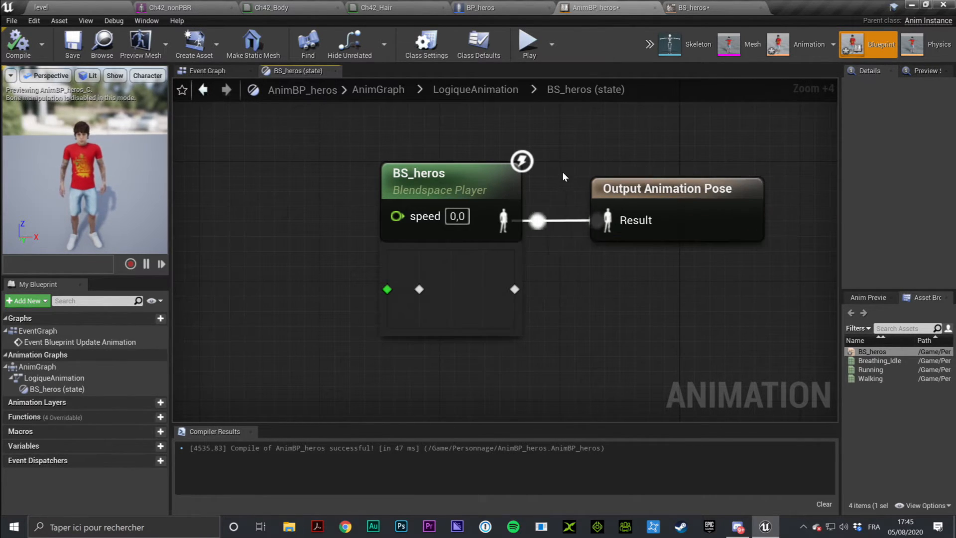
right_click_drag(562, 171, 586, 177)
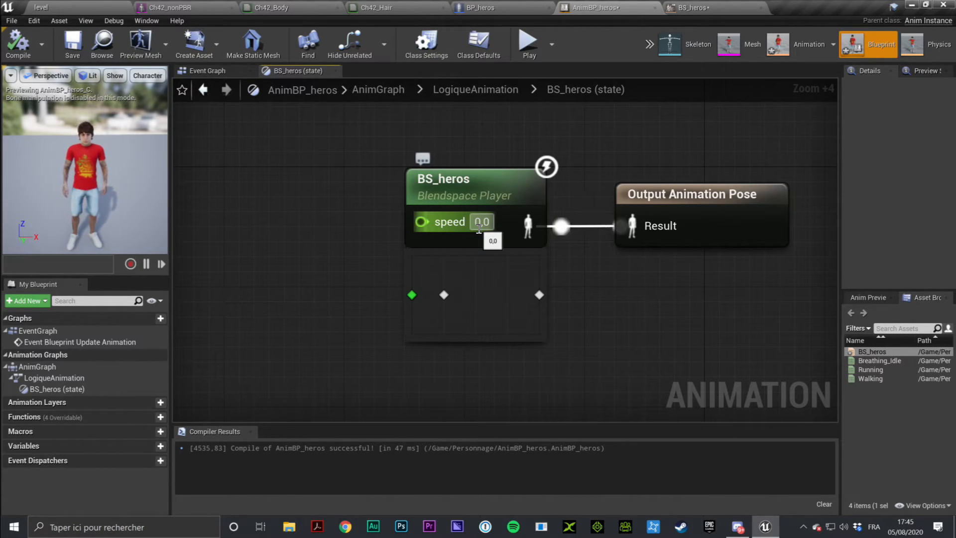
right_click(423, 220)
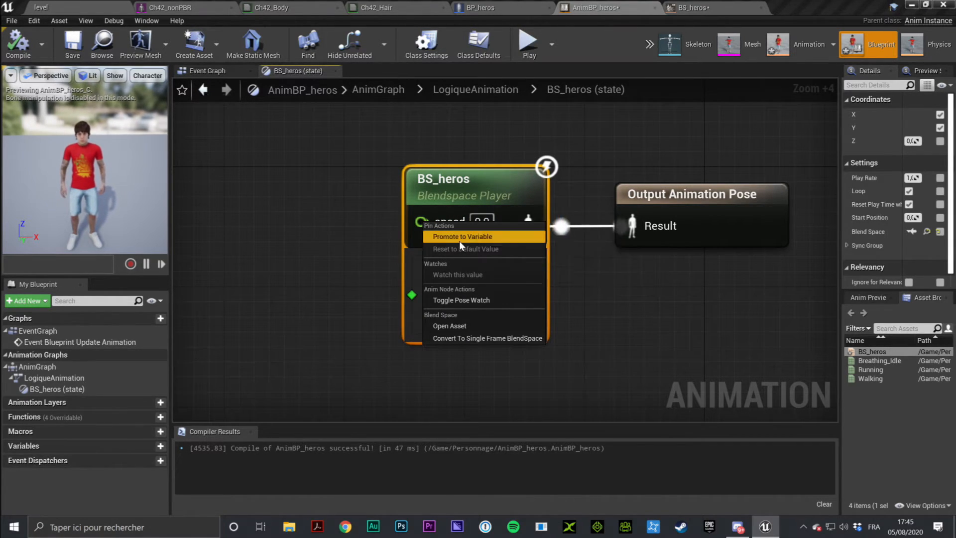
left_click(273, 367)
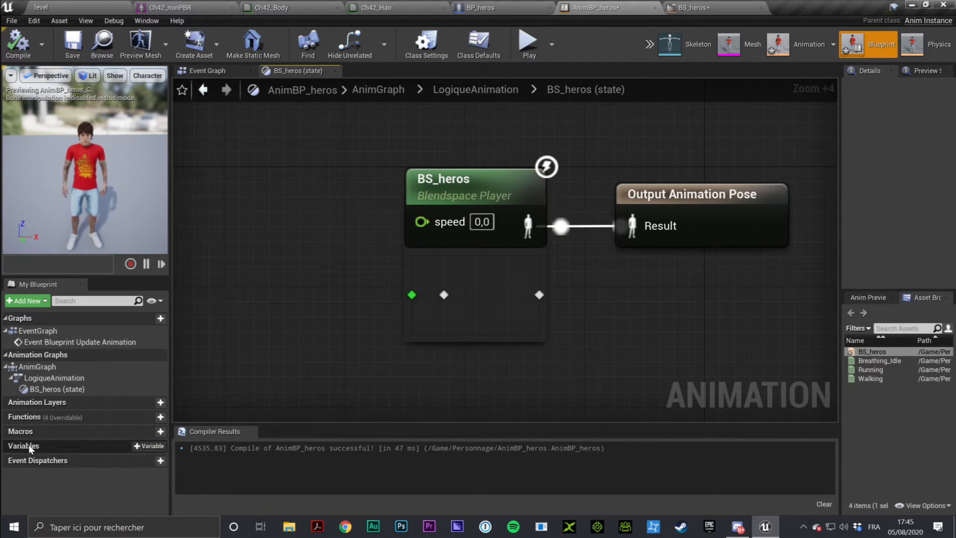
left_click(151, 445)
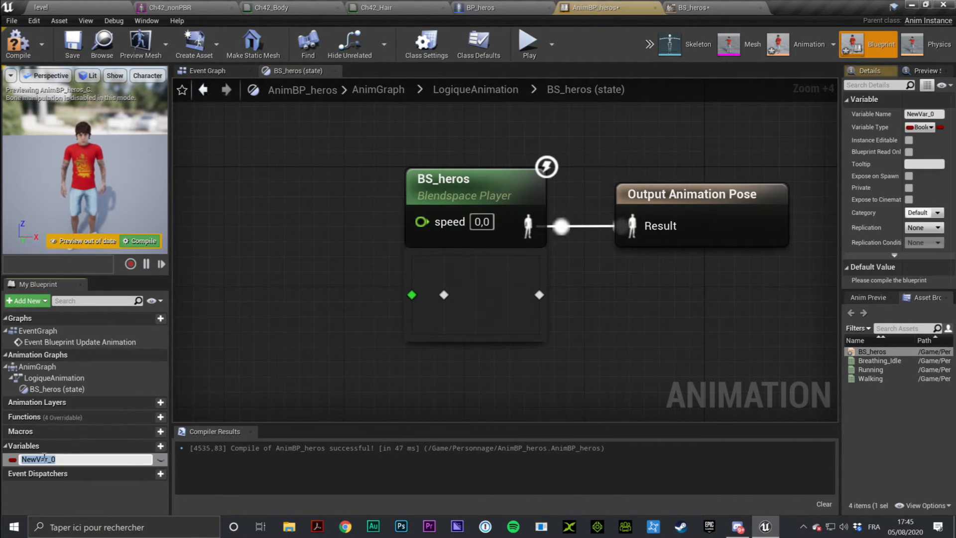
key("Return")
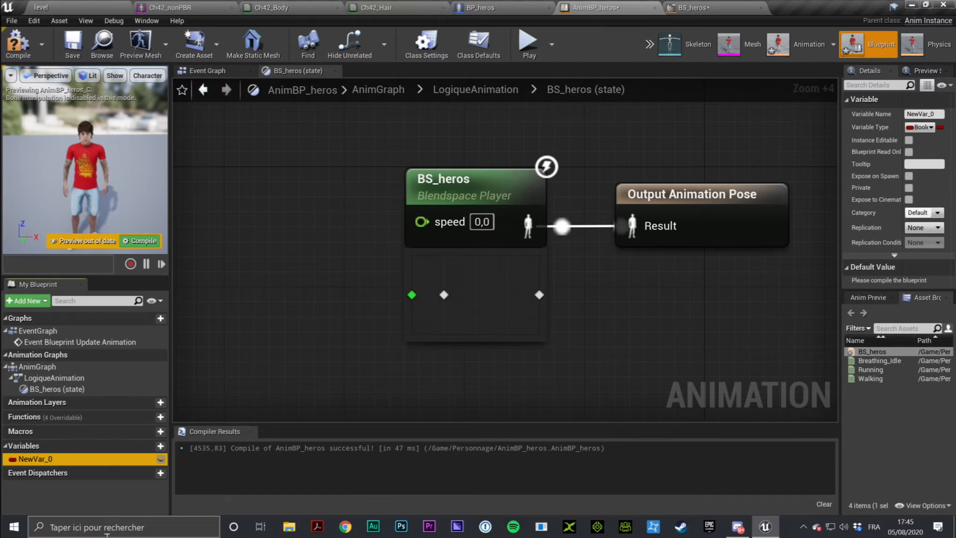
key("Delete")
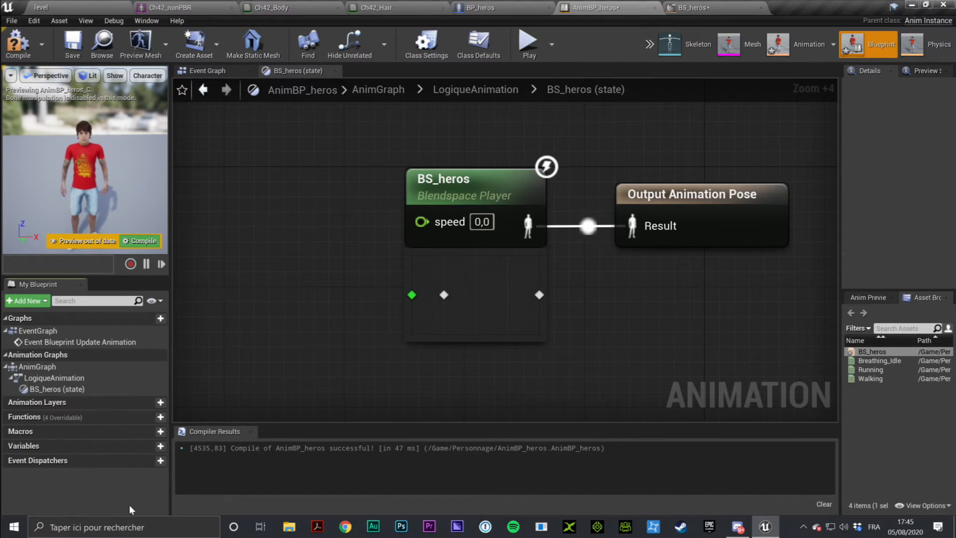
Promote the BS_heros player's speed pin to a variable and place the new variable node beside the pin.
right_click(421, 223)
left_click(442, 234)
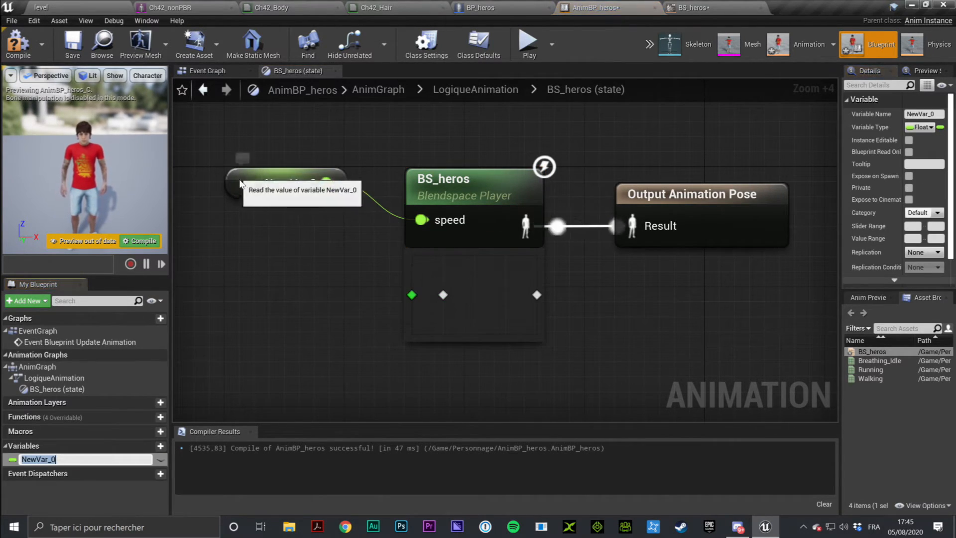
left_click_drag(238, 180, 265, 227)
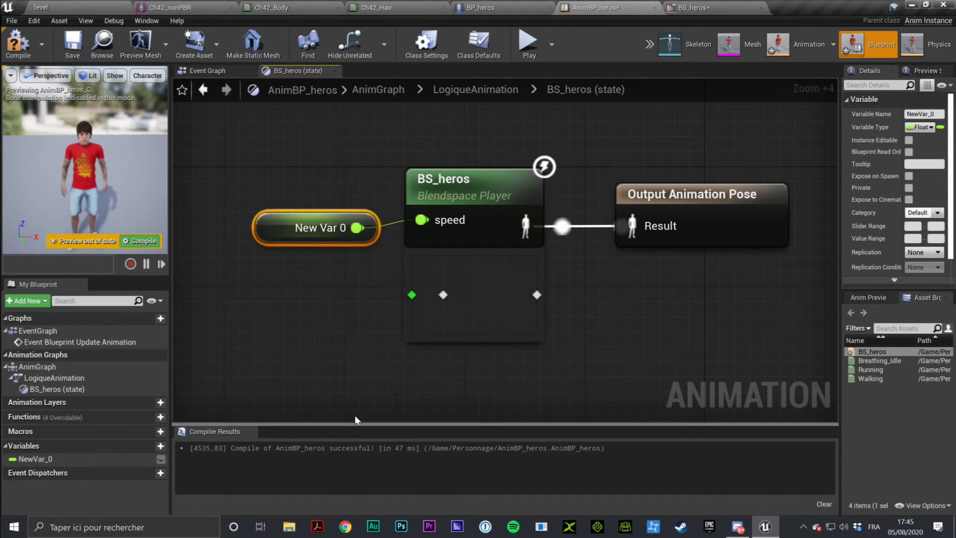
Widen the variable's details area, rename the promoted float variable to "speed", and compile the blueprint.
left_click_drag(841, 337, 787, 319)
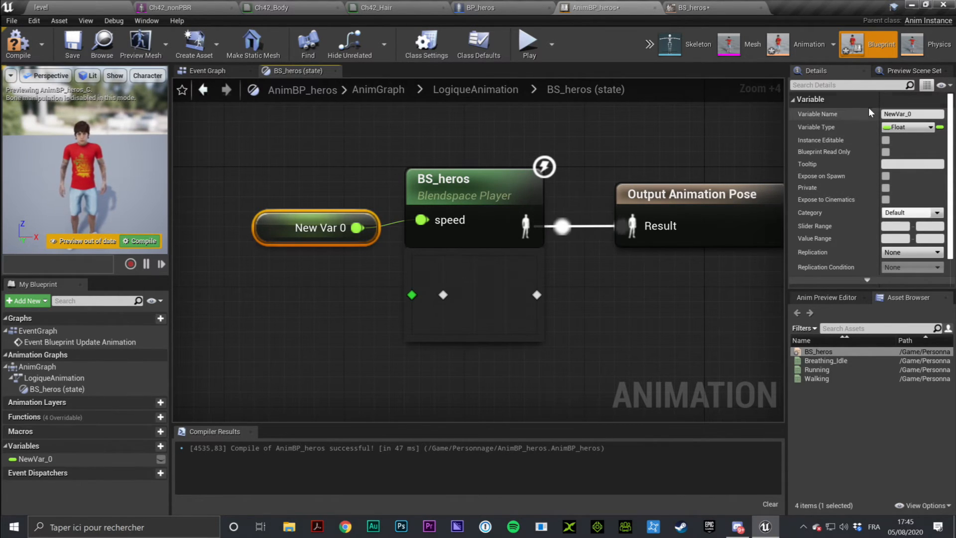
left_click_drag(921, 114, 798, 115)
type("spee")
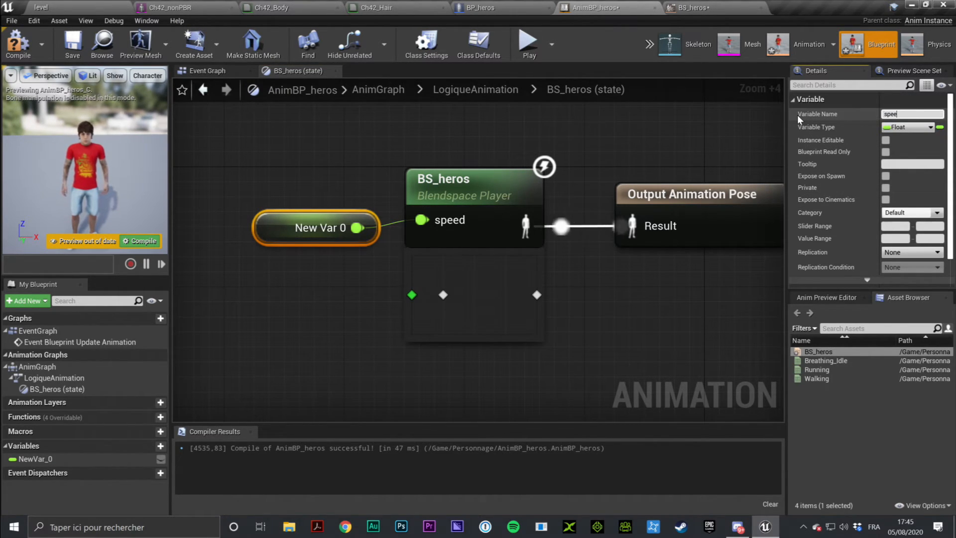
type("d")
key("Return")
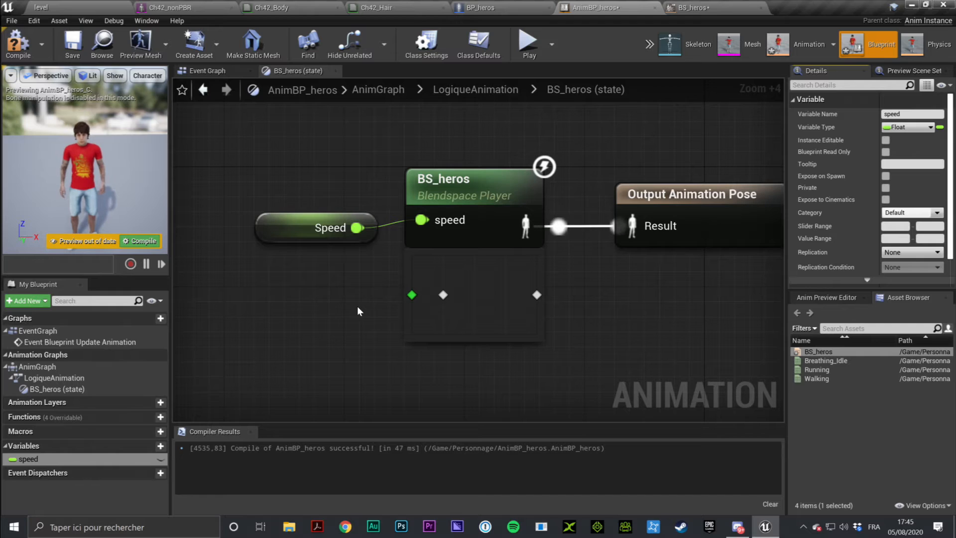
key("F7")
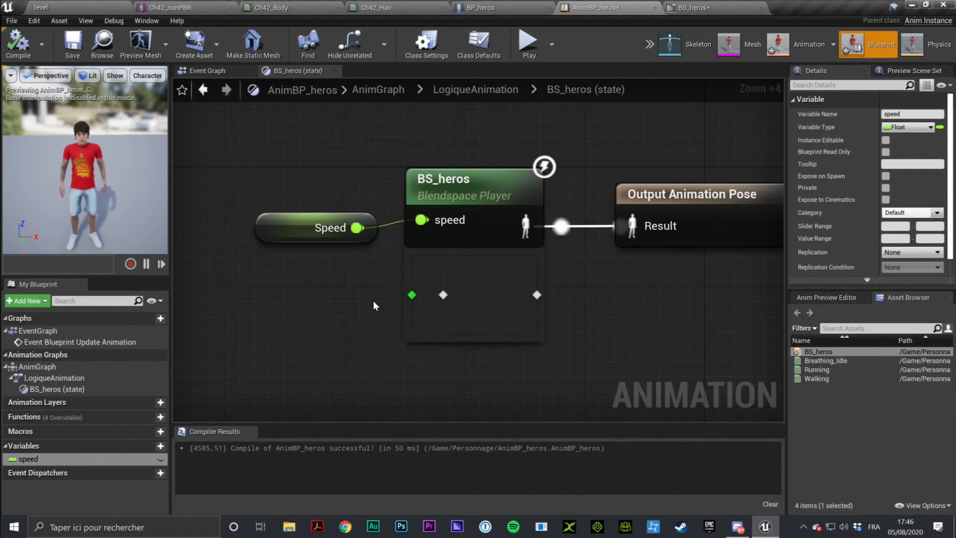
Review the Speed node in the BS_heros state, the Event Graph, and the AnimGraph's LogiqueAnimation and Output Pose nodes.
left_click_drag(276, 169, 318, 315)
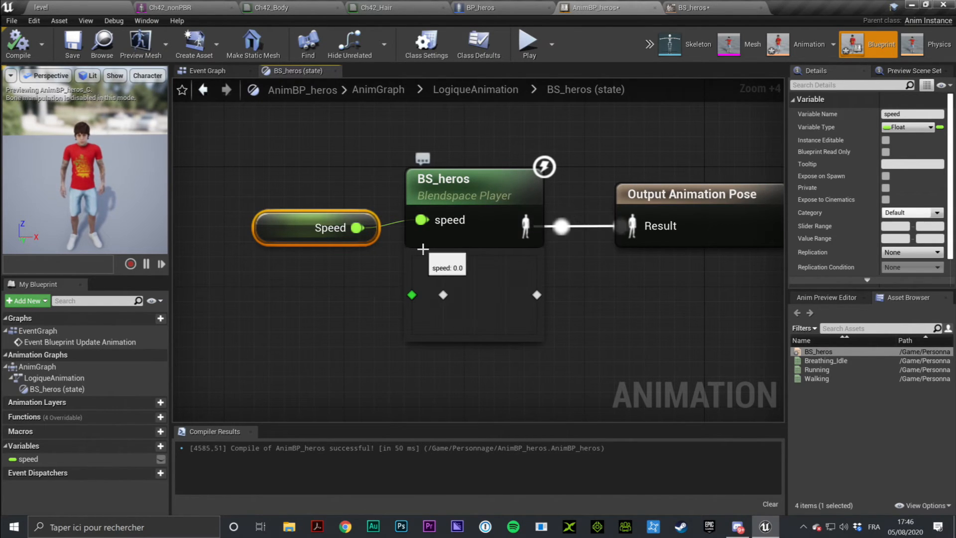
left_click(215, 74)
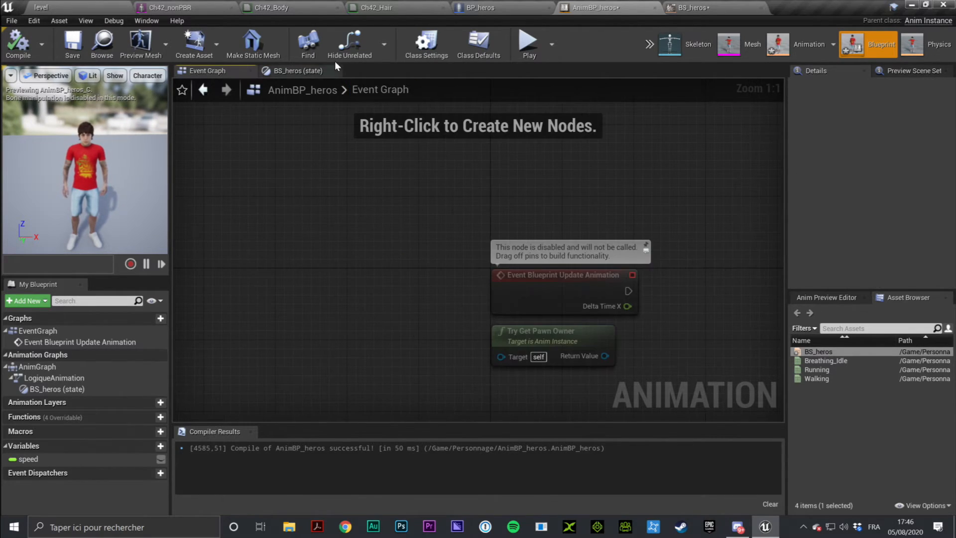
left_click(282, 73)
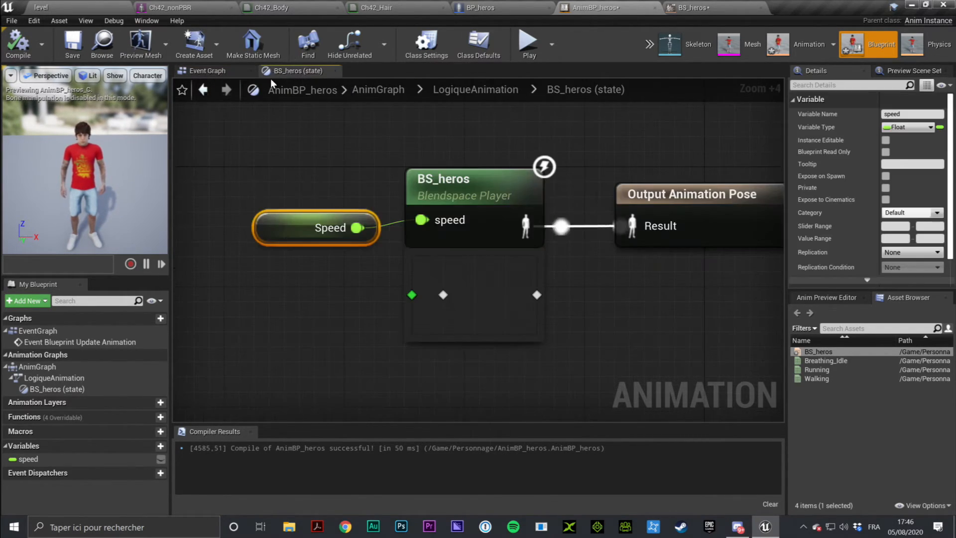
left_click(374, 88)
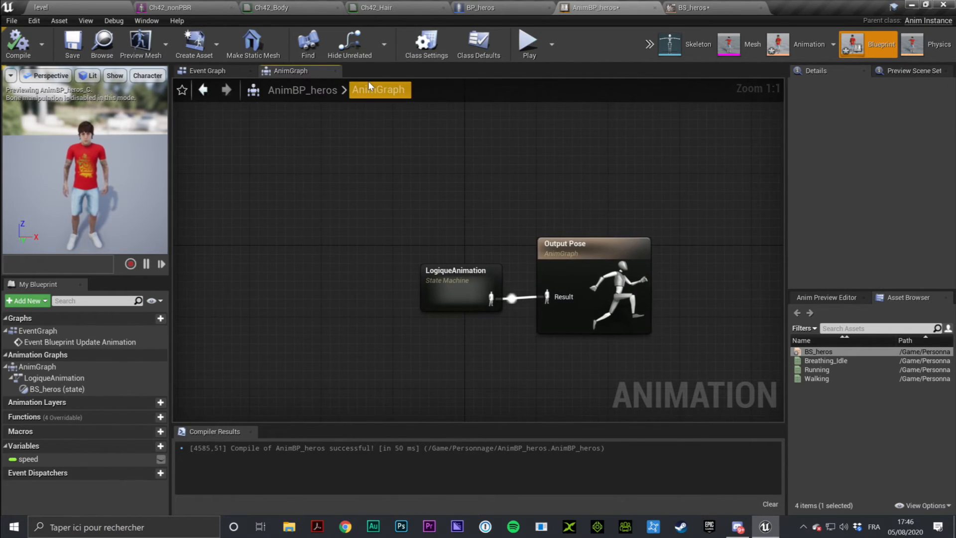
left_click_drag(343, 162, 710, 359)
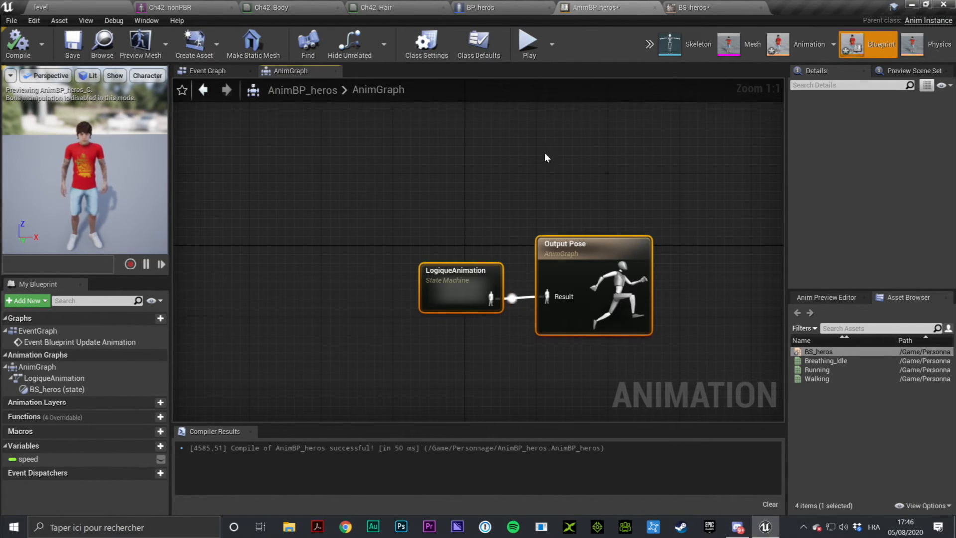
Open the LogiqueAnimation state machine, try adding Running and Walking animation states, and delete them.
double_click(464, 293)
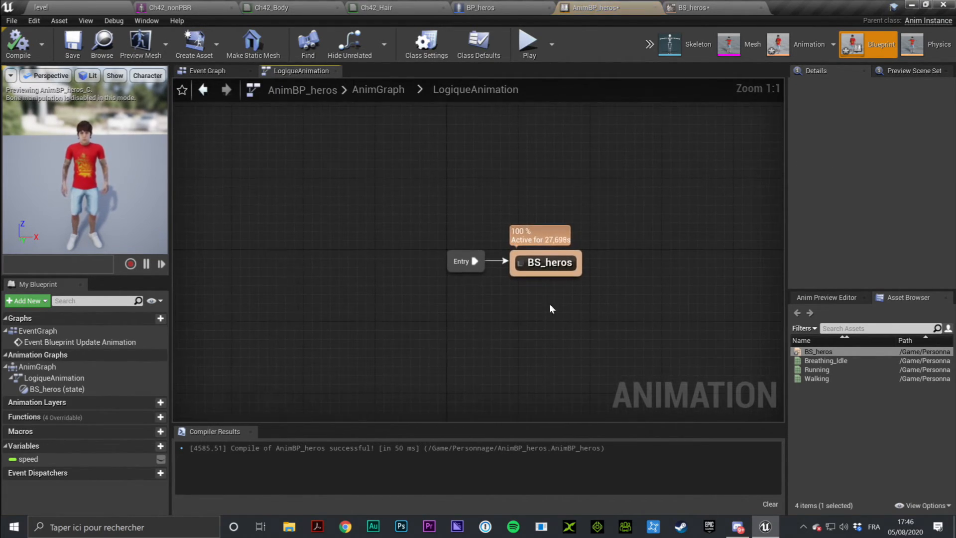
right_click_drag(497, 267, 501, 267)
left_click_drag(873, 368, 513, 329)
left_click_drag(817, 379, 521, 386)
left_click_drag(821, 352, 600, 263)
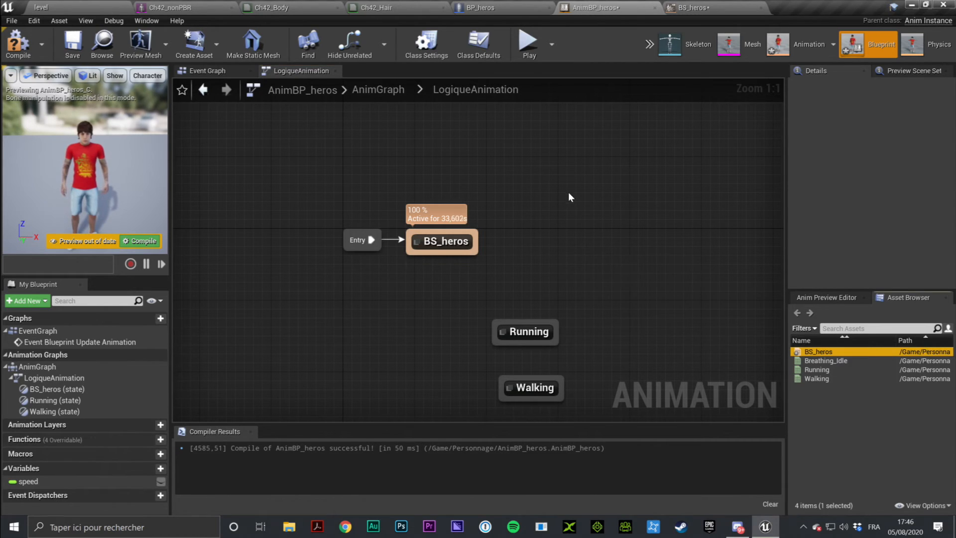
left_click_drag(689, 249, 474, 414)
key("Delete")
key("Delete")
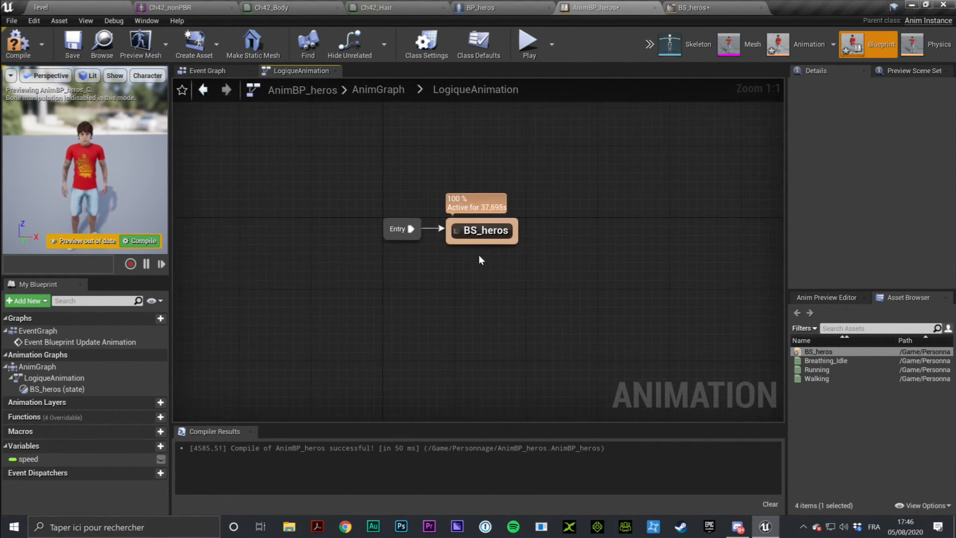
Try adding a Running state below BS_heros with a transition from BS_heros to Running.
scroll(482, 258, "up", 7)
left_click_drag(816, 370, 478, 338)
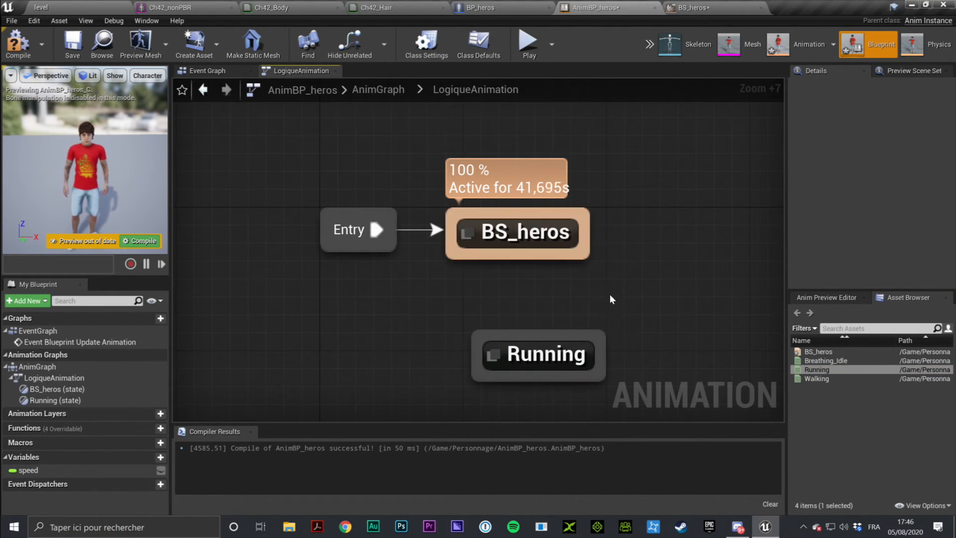
left_click_drag(577, 255, 646, 348)
left_click(585, 302)
left_click(649, 226)
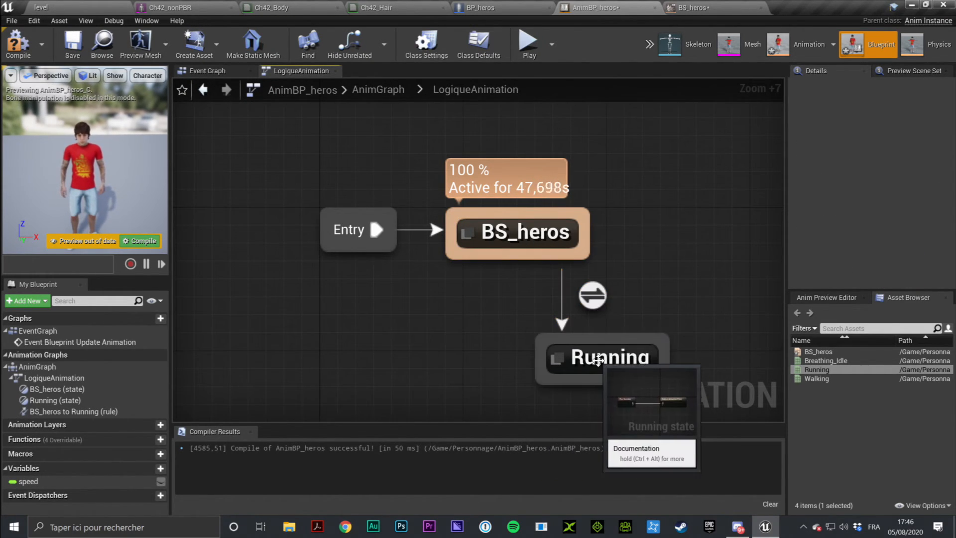
left_click_drag(605, 349, 532, 364)
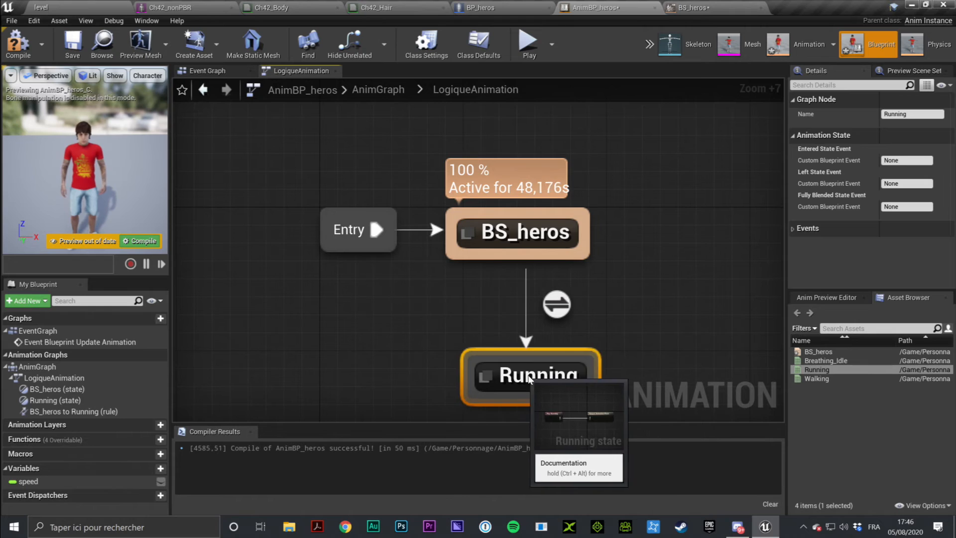
left_click(575, 298)
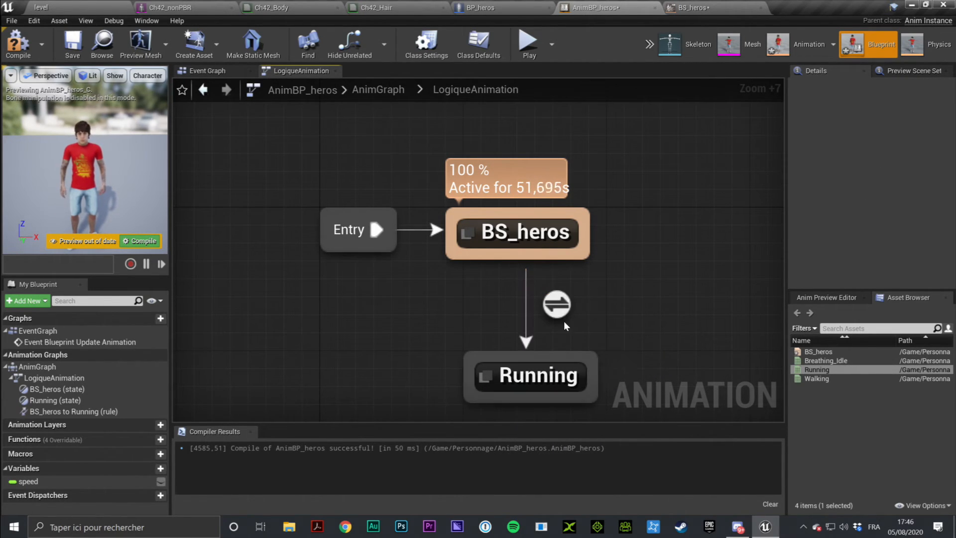
Try a Breathing_Idle state with transitions to and from Running, and delete both states.
left_click_drag(428, 312, 641, 405)
scroll(660, 320, "down", 6)
left_click_drag(826, 360, 525, 174)
mouse_move(538, 208)
left_mouse_down()
mouse_move(504, 294)
mouse_move(529, 199)
left_mouse_up()
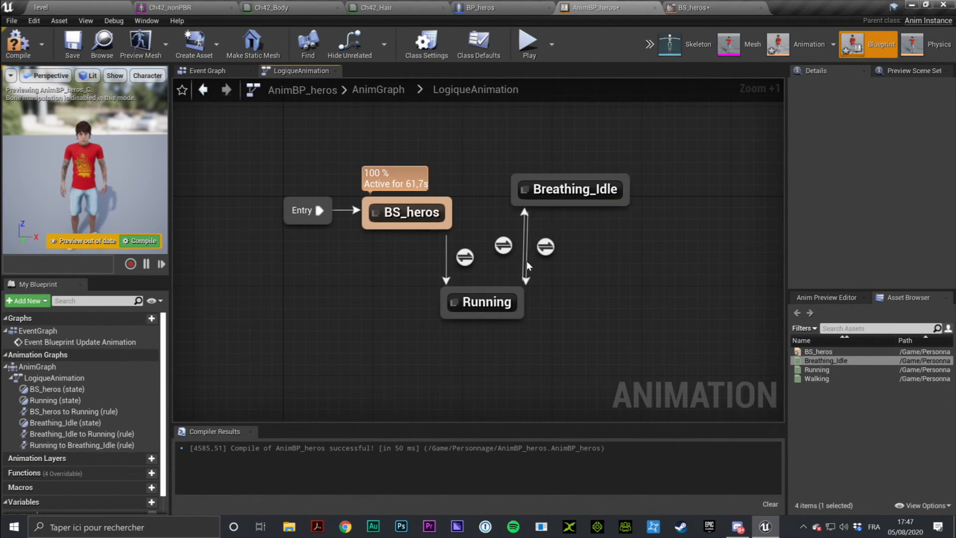
left_click_drag(488, 132, 668, 336)
key("Delete")
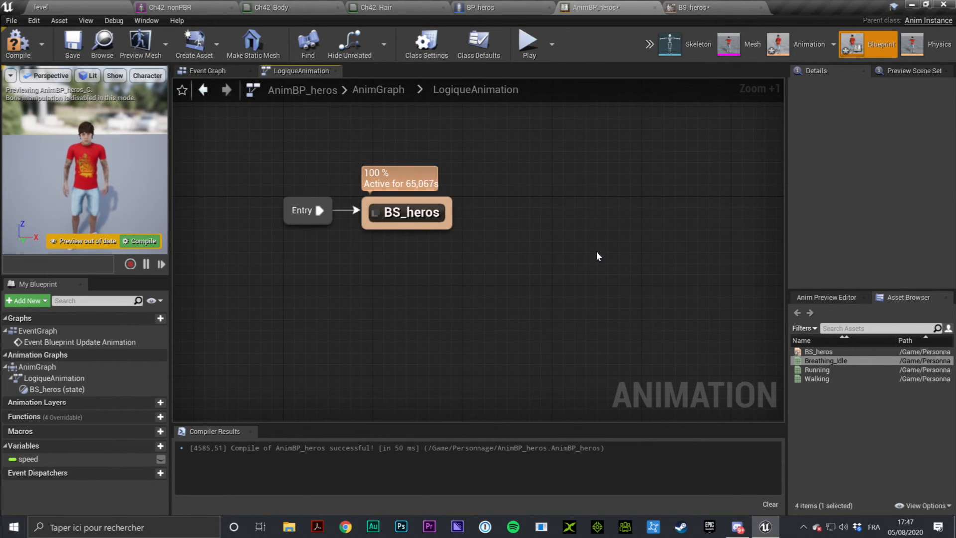
Compile and save the AnimBP_heros animation blueprint.
left_click(18, 44)
left_click(73, 43)
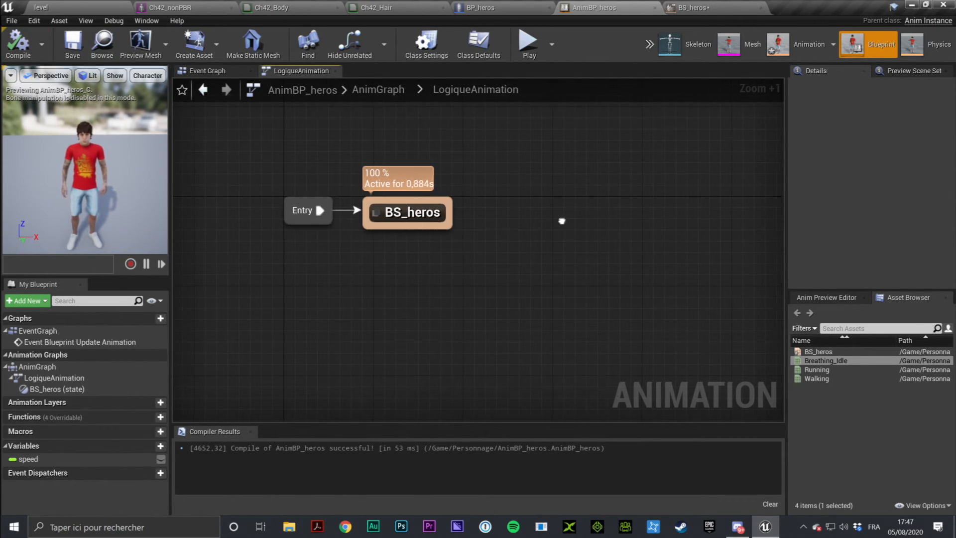
right_click_drag(309, 155, 466, 202)
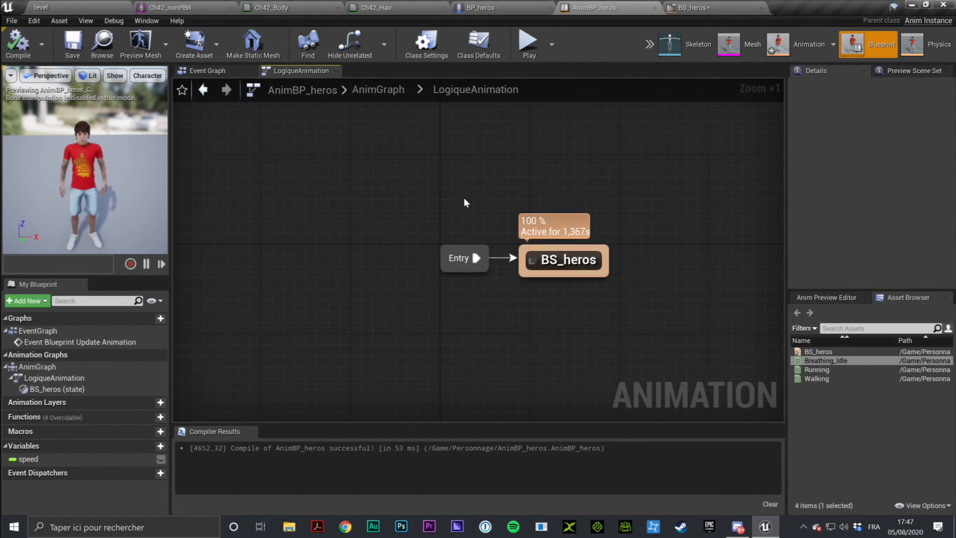
Examine the Event Blueprint Update Animation and Try Get Pawn Owner nodes in the Event Graph.
left_click(213, 73)
right_click_drag(661, 207, 524, 156)
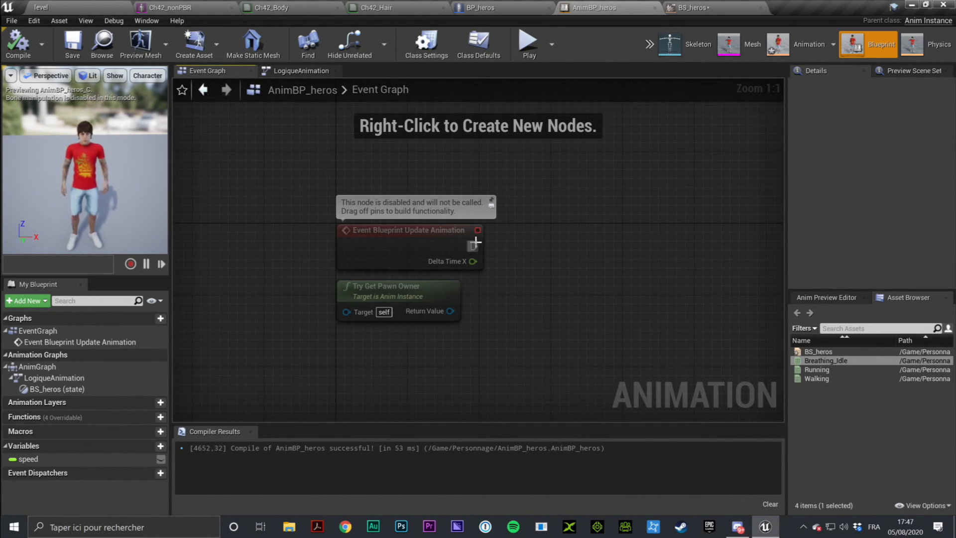
right_click_drag(536, 291, 512, 261)
scroll(497, 271, "up", 6)
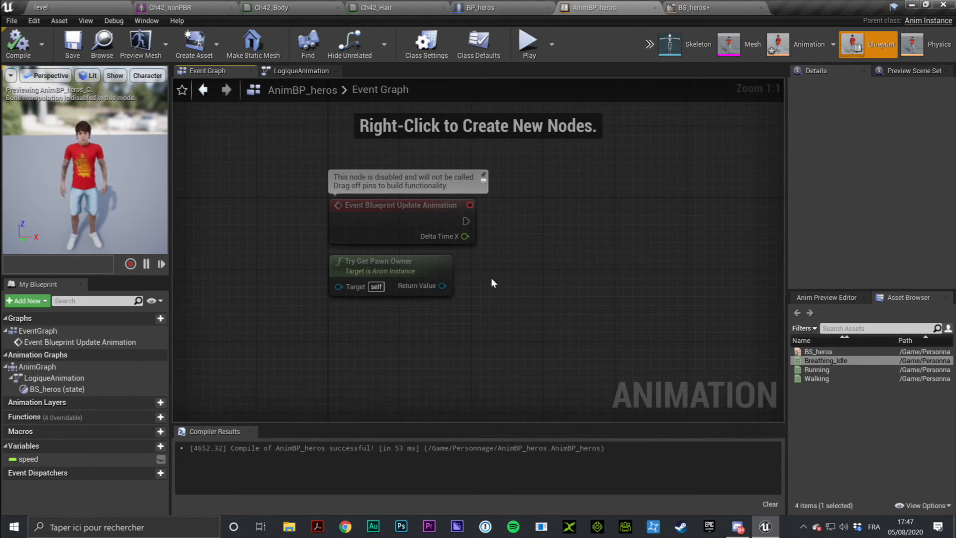
left_click_drag(664, 156, 260, 379)
left_click(530, 340)
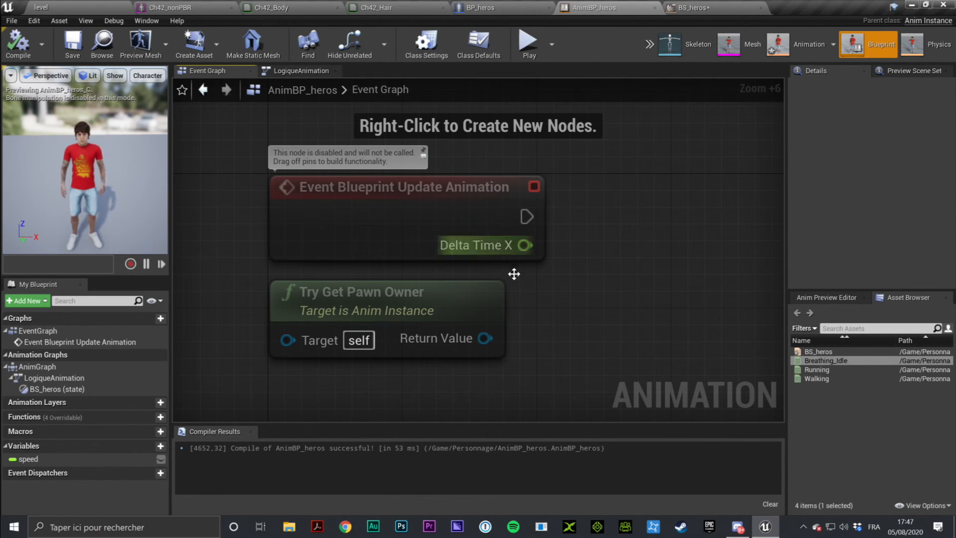
right_click(669, 256)
left_click(299, 189)
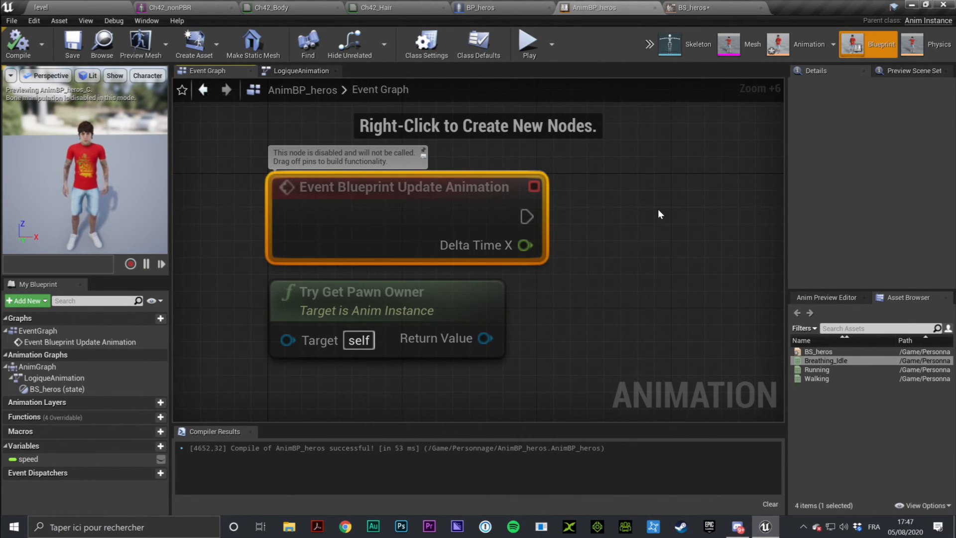
right_click_drag(566, 284, 524, 293)
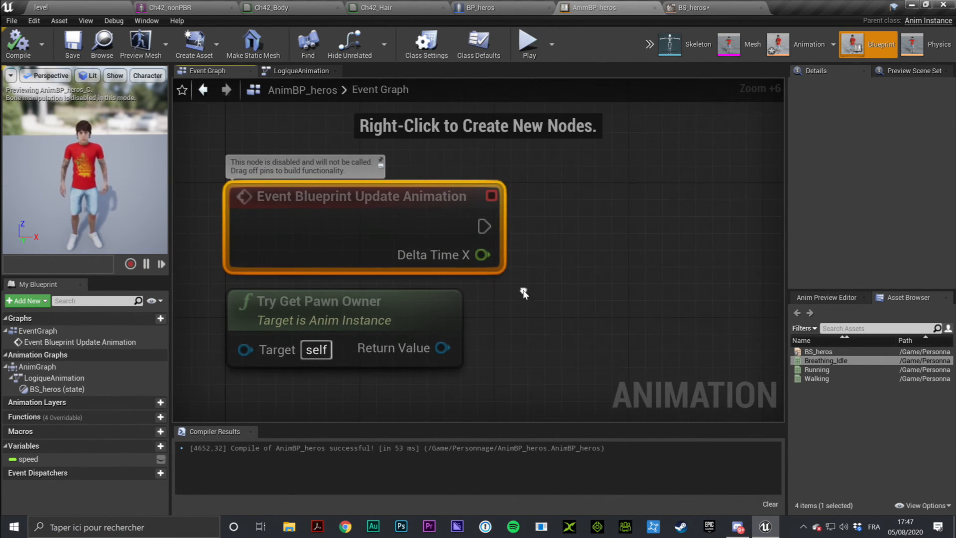
left_click_drag(552, 177, 582, 225)
left_click(557, 287)
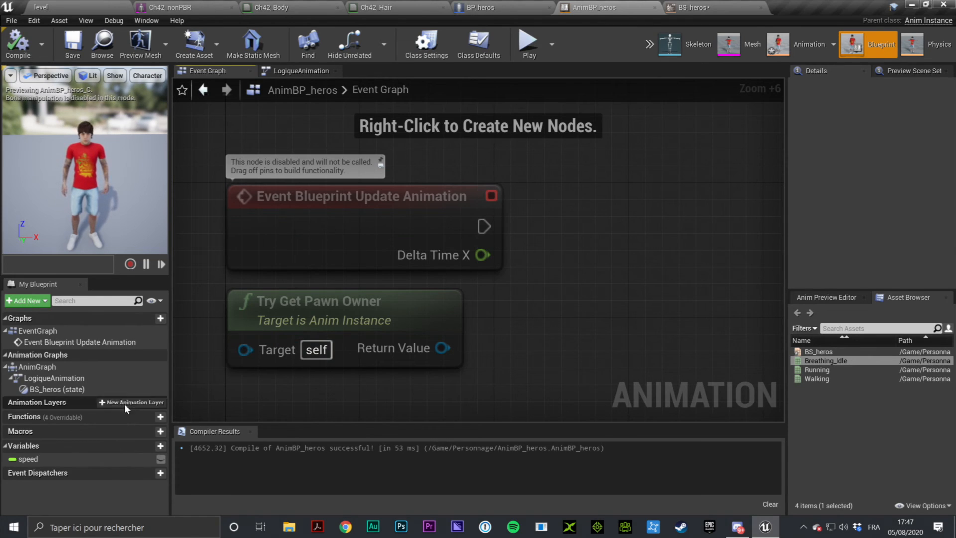
Open the BS_heros state and move the Speed variable node slightly closer to the BS_heros player.
left_click(66, 458)
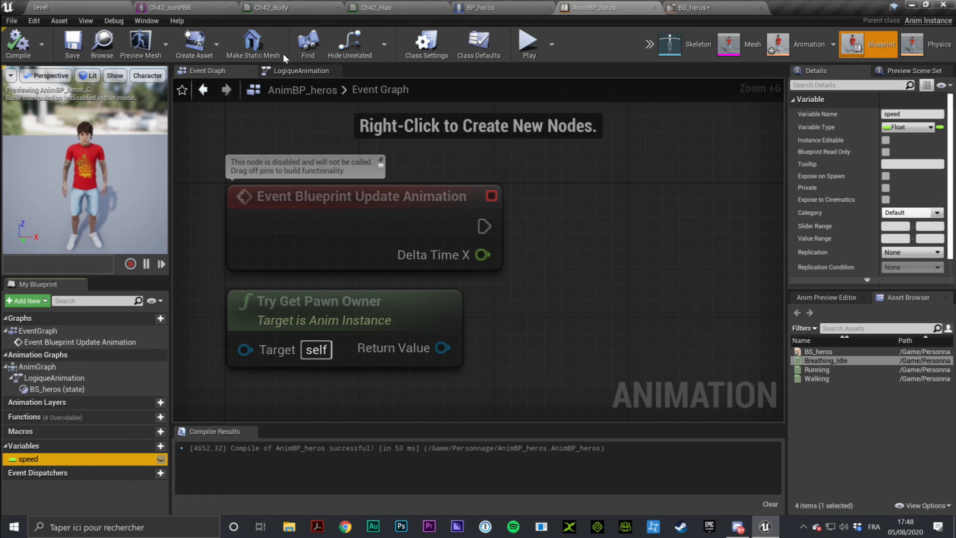
left_click(292, 72)
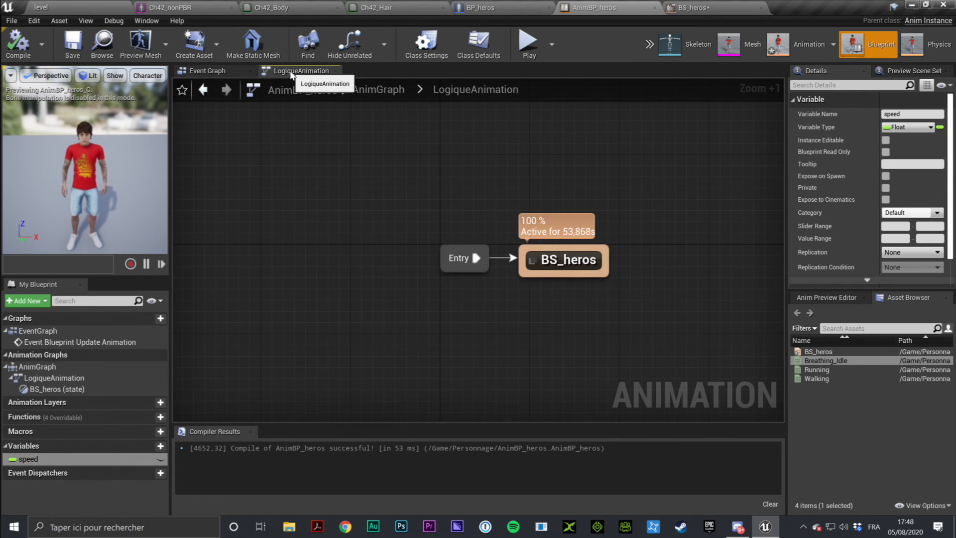
double_click(567, 260)
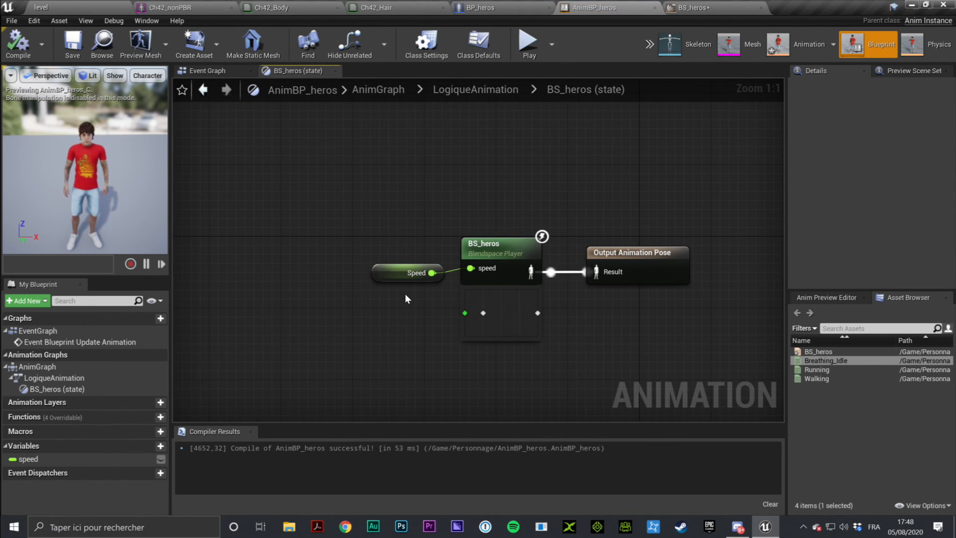
scroll(405, 294, "up", 7, "ctrl")
left_click(44, 459)
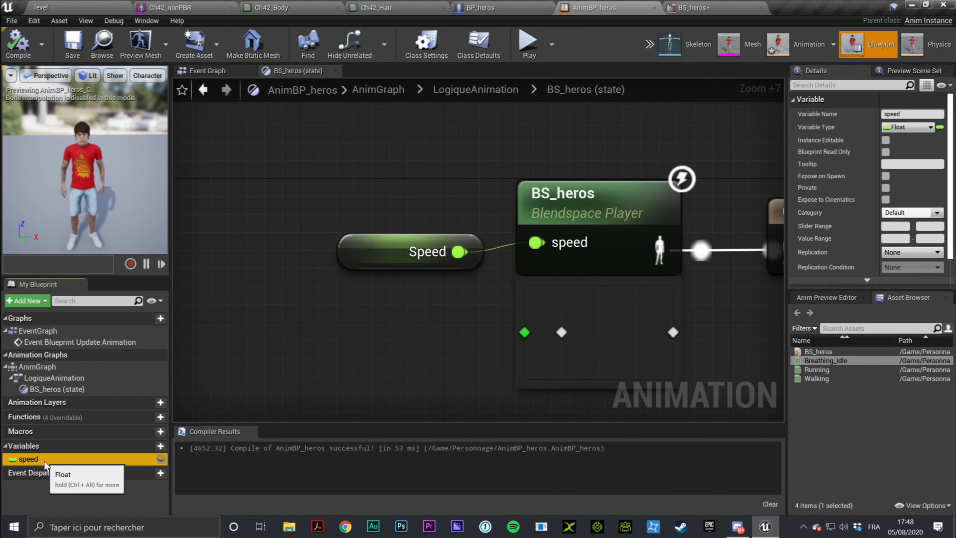
left_click(343, 259)
Review the BS_heros player and its connected nodes in the BS_heros state, and compile the blueprint.
left_click(205, 72)
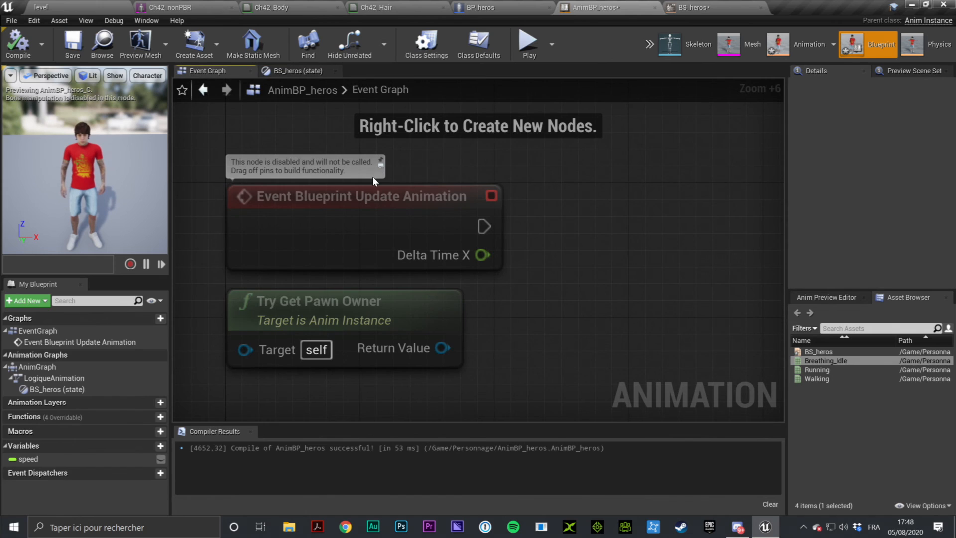
left_click(311, 70)
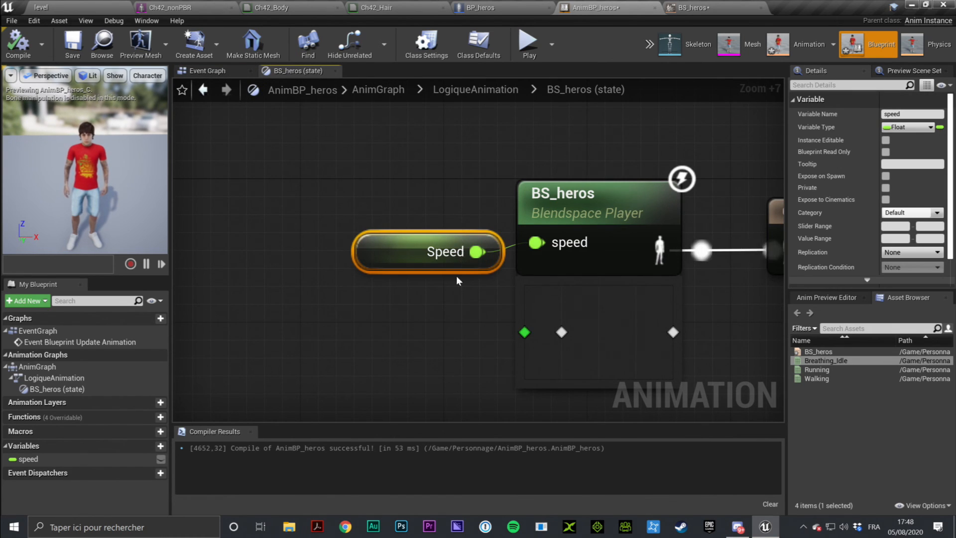
right_click_drag(573, 206, 382, 229)
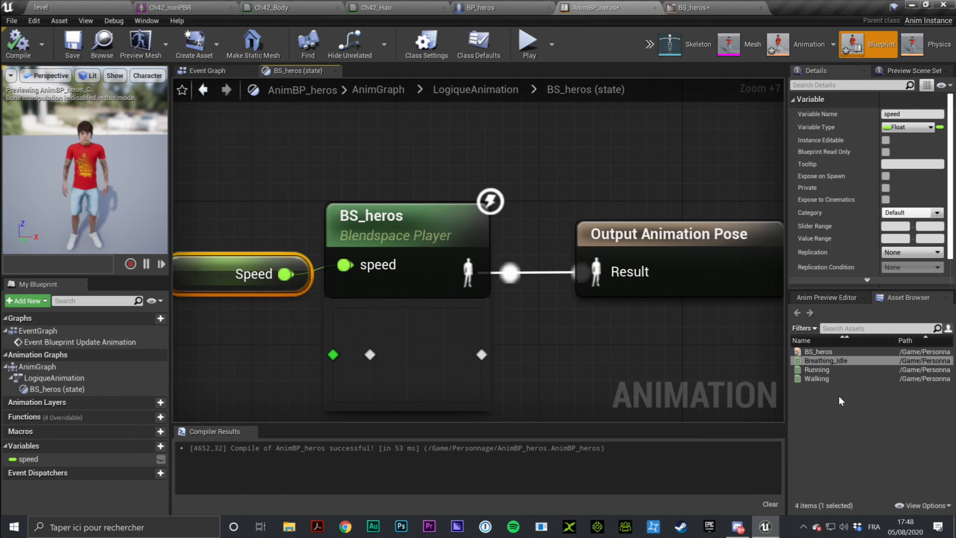
left_click(371, 356)
key("F7")
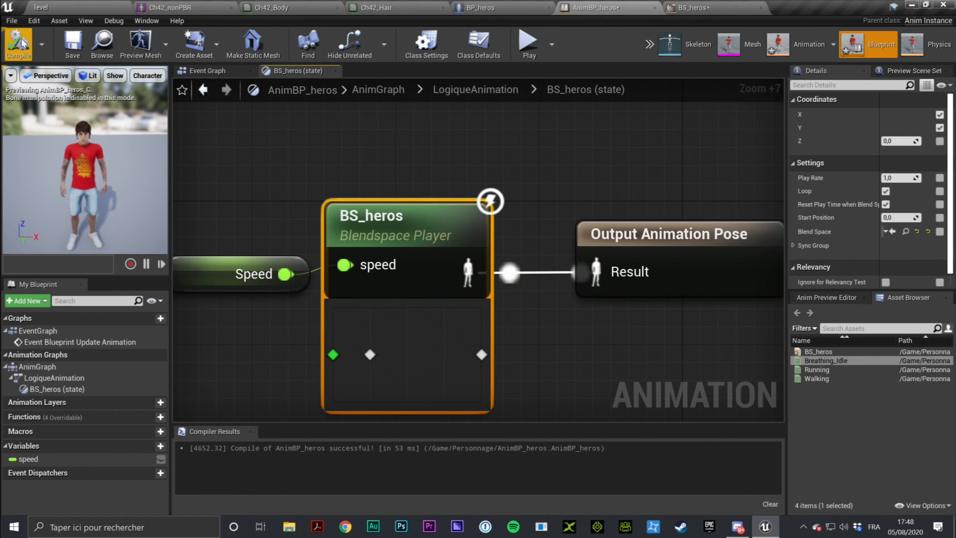
Check the Speed node feeding the BS_heros player and return to the Event Graph.
right_click_drag(374, 153, 444, 150)
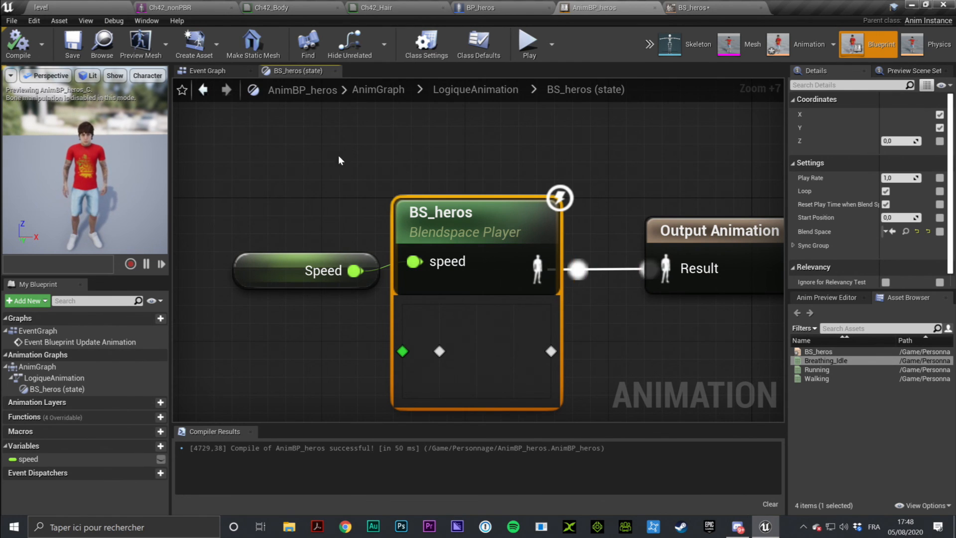
left_click(306, 270)
left_click(223, 71)
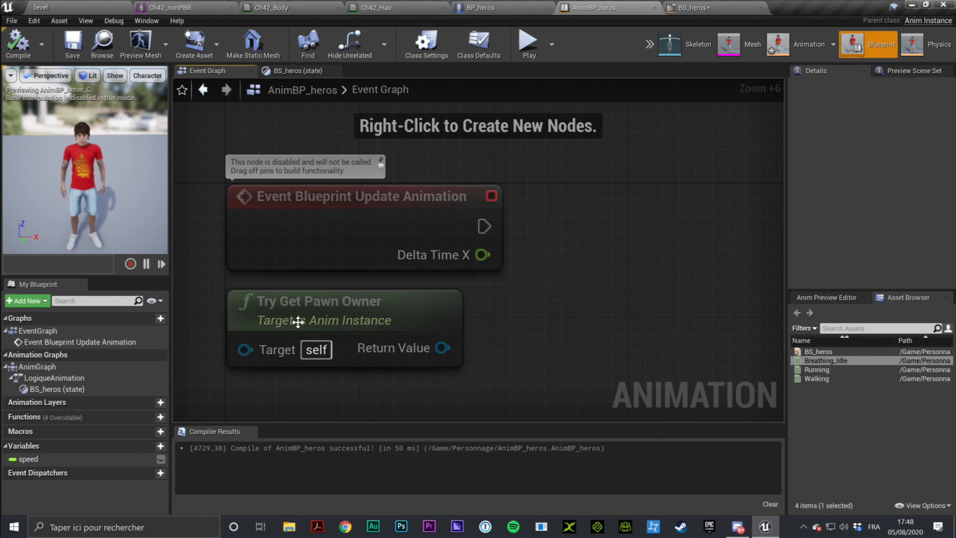